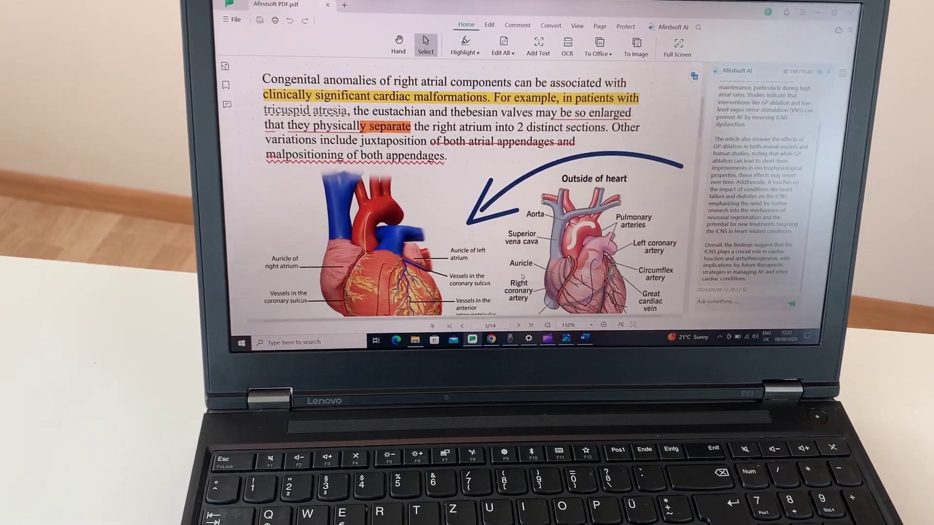
- Scroll the heart-anatomy PDF past the highlighted paragraph and diagrams to the Afirstsoft PDF banner image
{"action": "scroll", "coordinate": [512, 268], "scroll_direction": "down", "scroll_amount": 3}
{"action": "key", "text": "Down"}
{"action": "key", "text": "Down"}
{"action": "key", "text": "Down"}
{"action": "key", "text": "Down"}
{"action": "key", "text": "Down"}
{"action": "key", "text": "Down"}
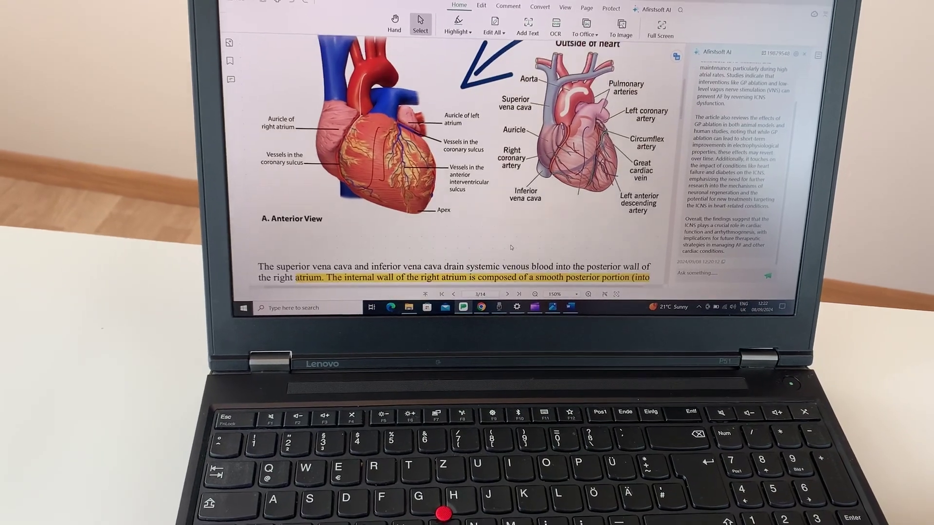
{"action": "key", "text": "Down"}
{"action": "key", "text": "Down"}
{"action": "key", "text": "Down"}
{"action": "key", "text": "Down"}
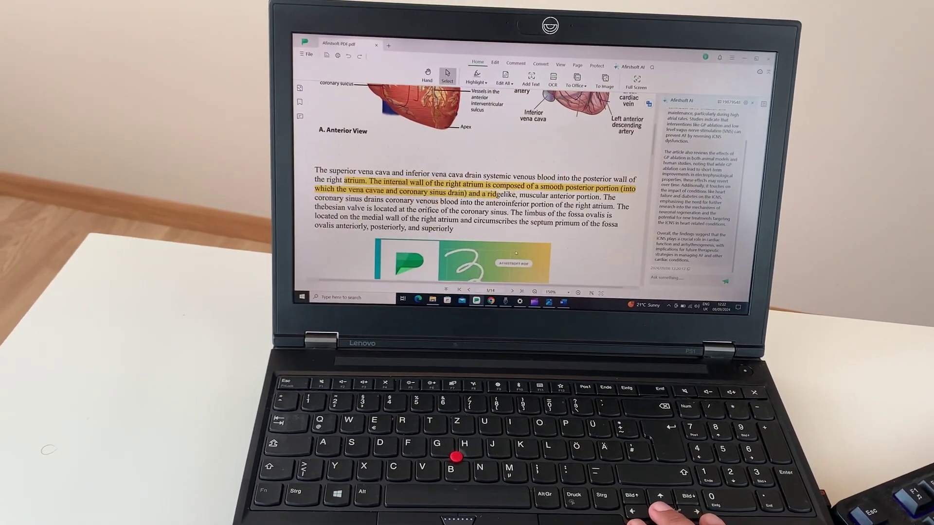
{"action": "key", "text": "Down"}
{"action": "key", "text": "Down"}
{"action": "key", "text": "Down"}
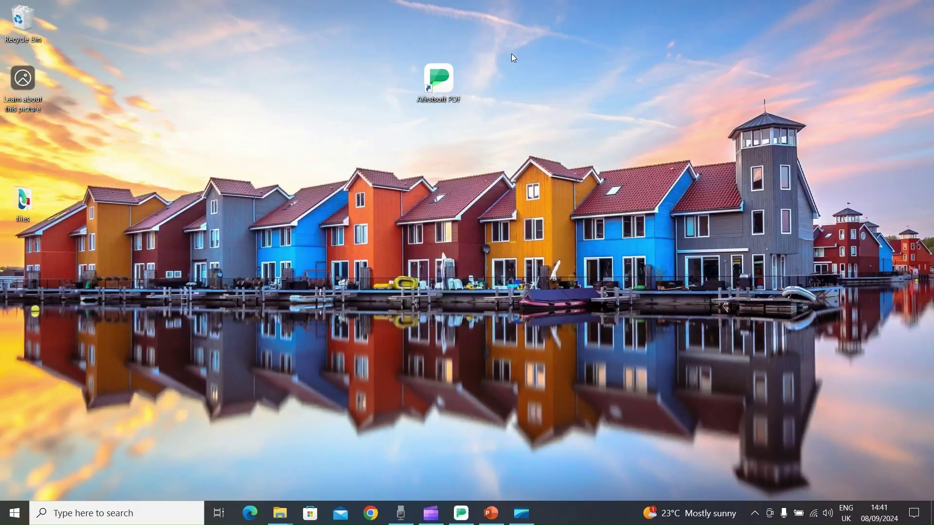
- Launch Afirstsoft PDF from its desktop shortcut and bring up the Tools overview
{"action": "double_click", "coordinate": [430, 71]}
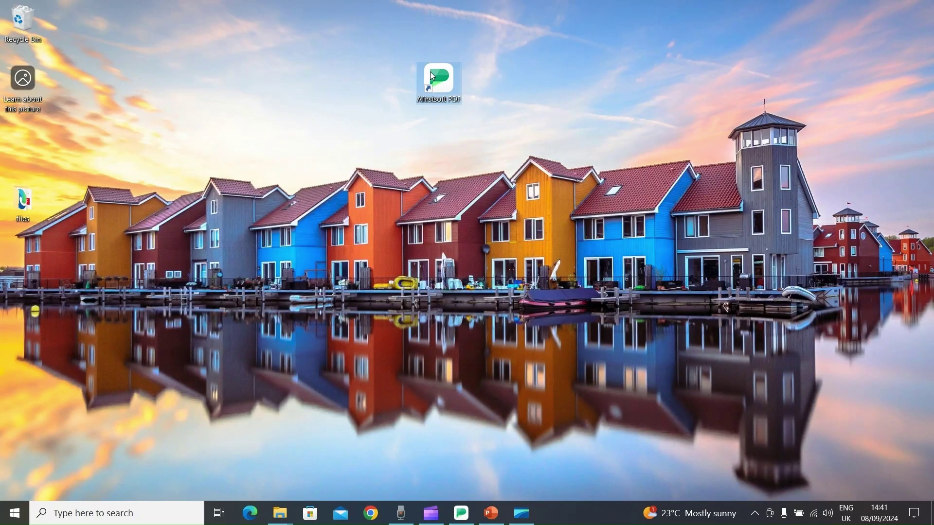
{"action": "left_click", "coordinate": [37, 140]}
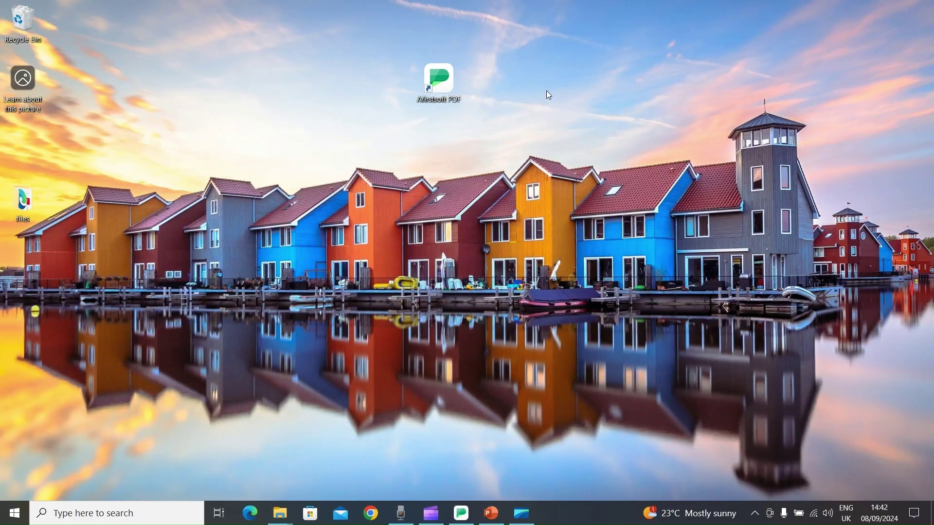
{"action": "double_click", "coordinate": [439, 81]}
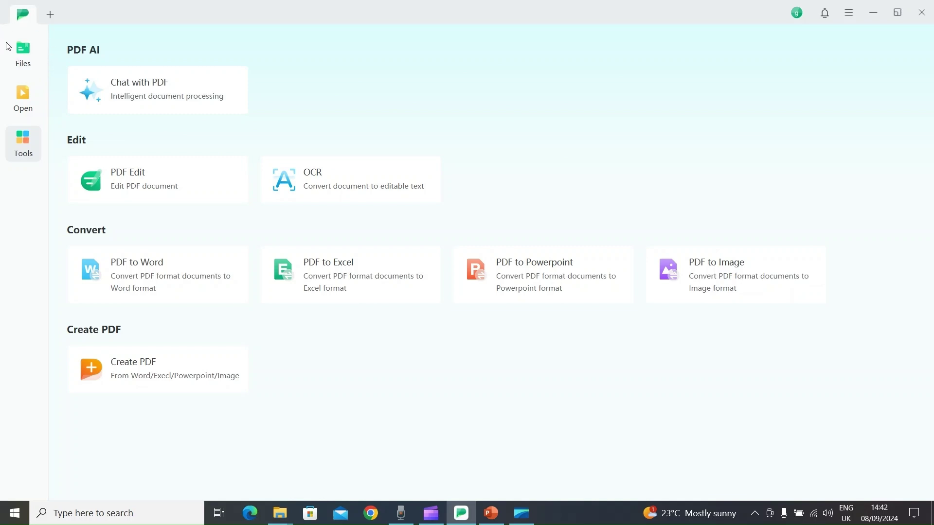
- Open bio.pdf from the Afirstsoftpdf folder through the Files page
{"action": "left_click", "coordinate": [27, 37]}
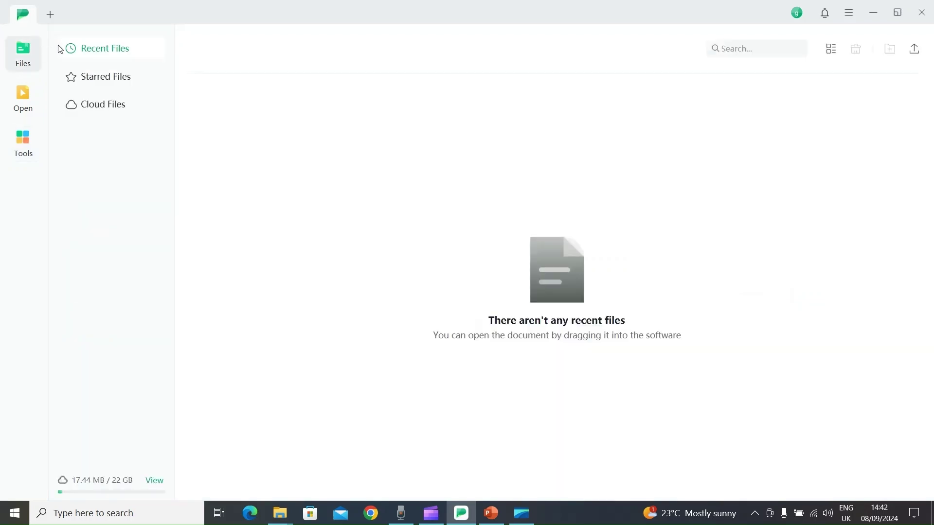
{"action": "left_click", "coordinate": [52, 16]}
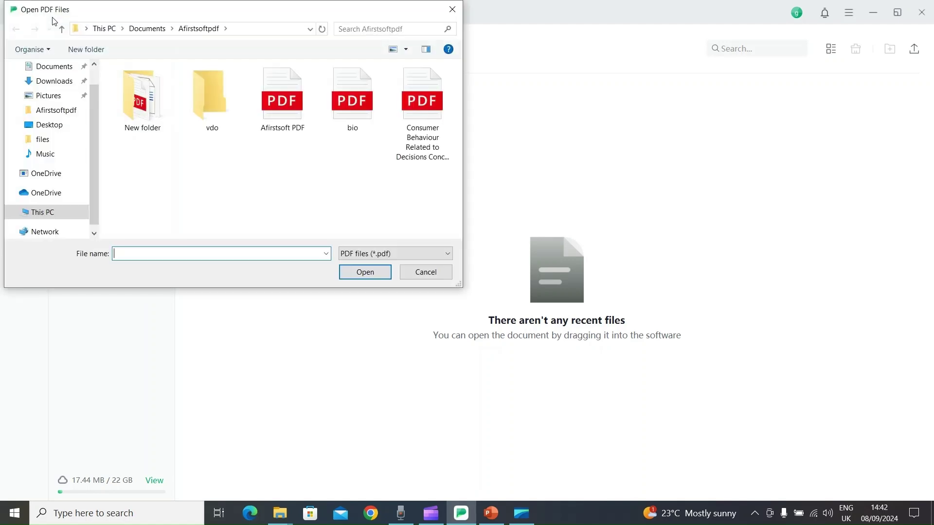
{"action": "left_click", "coordinate": [356, 107]}
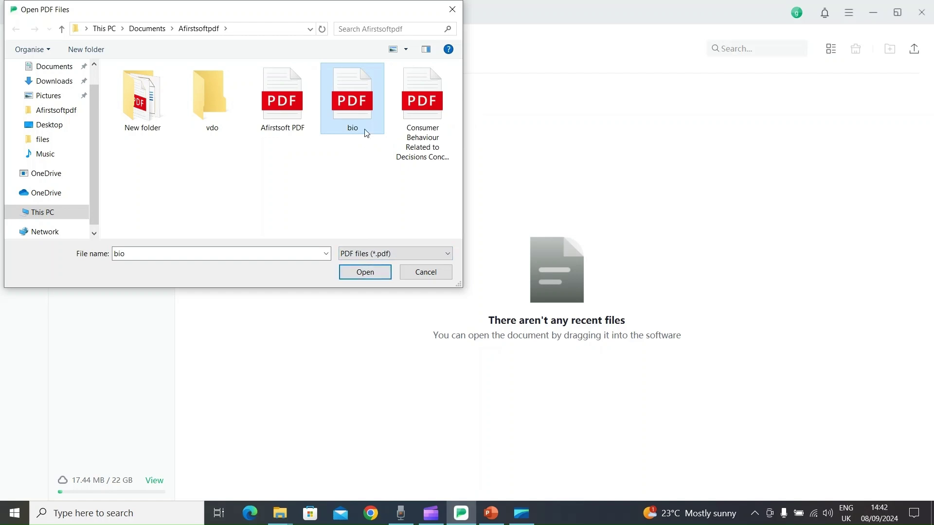
{"action": "left_click", "coordinate": [368, 273]}
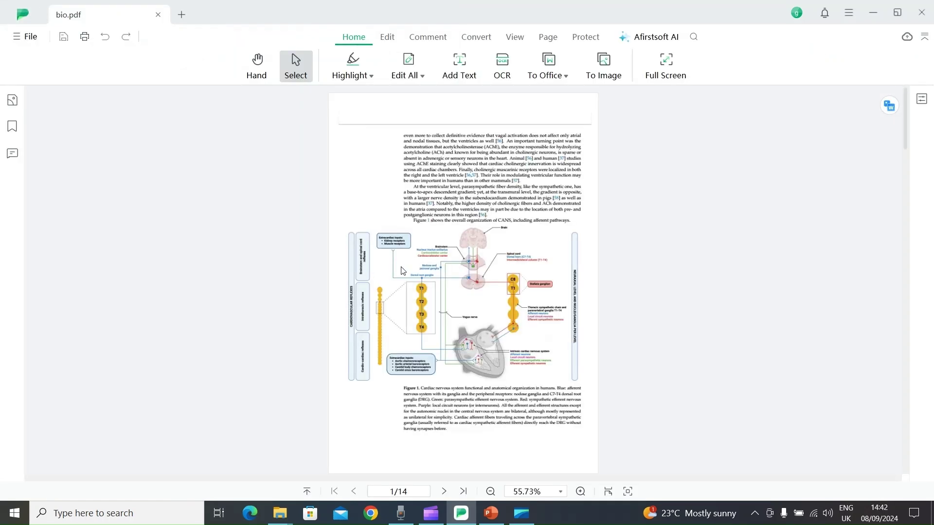
- Zoom bio.pdf to 100% and scroll down to its third page
{"action": "left_click", "coordinate": [580, 491]}
{"action": "left_click", "coordinate": [580, 492]}
{"action": "left_click", "coordinate": [580, 492]}
{"action": "scroll", "coordinate": [542, 261], "scroll_direction": "up", "scroll_amount": 2}
{"action": "scroll", "coordinate": [543, 263], "scroll_direction": "down", "scroll_amount": 10}
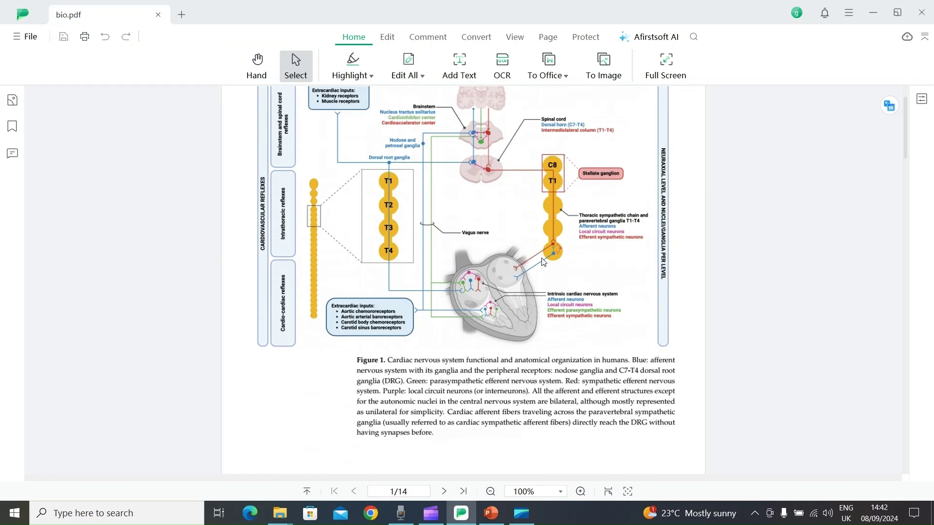
{"action": "scroll", "coordinate": [543, 263], "scroll_direction": "down", "scroll_amount": 8}
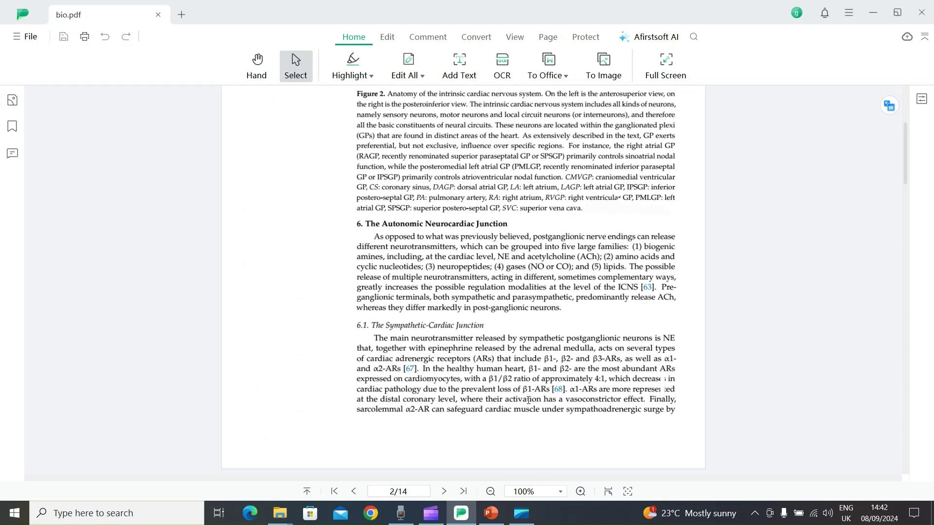
{"action": "scroll", "coordinate": [528, 400], "scroll_direction": "down", "scroll_amount": 6}
{"action": "scroll", "coordinate": [528, 400], "scroll_direction": "down", "scroll_amount": 1}
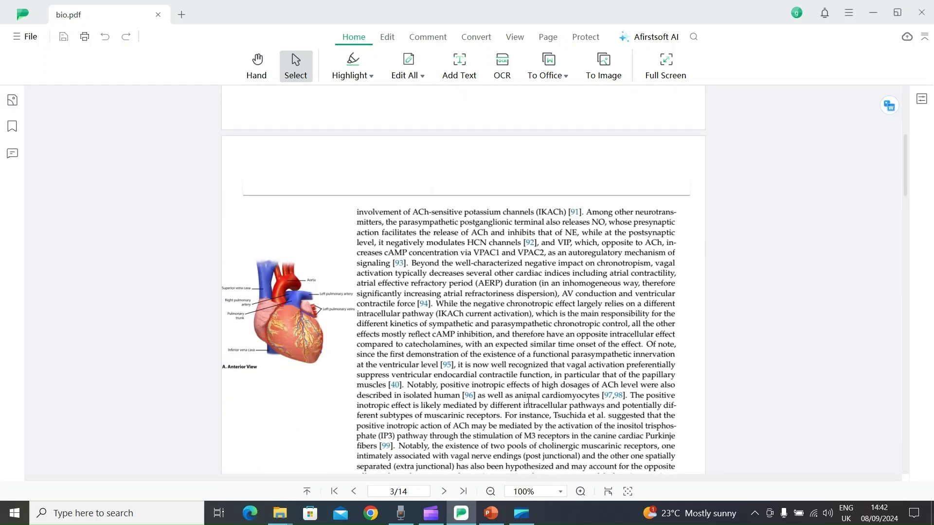
{"action": "scroll", "coordinate": [528, 400], "scroll_direction": "down", "scroll_amount": 1}
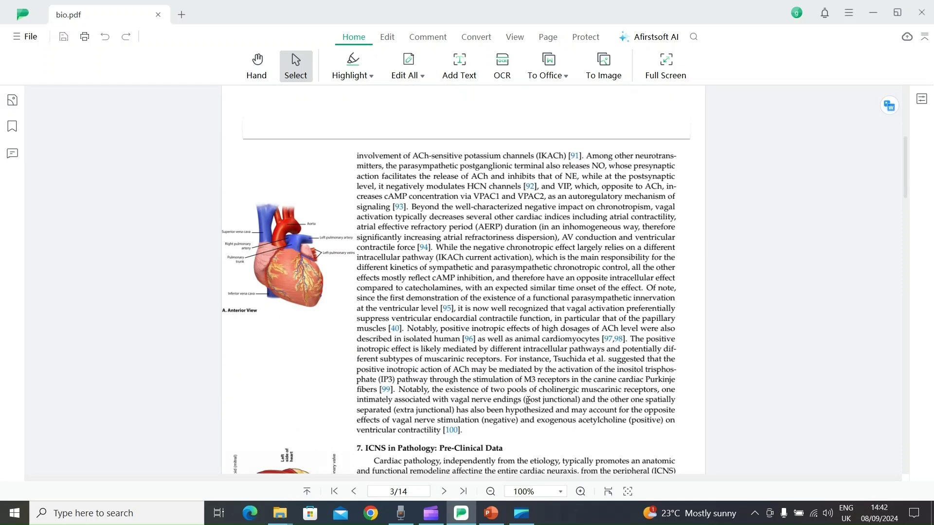
{"action": "scroll", "coordinate": [529, 400], "scroll_direction": "down", "scroll_amount": 2}
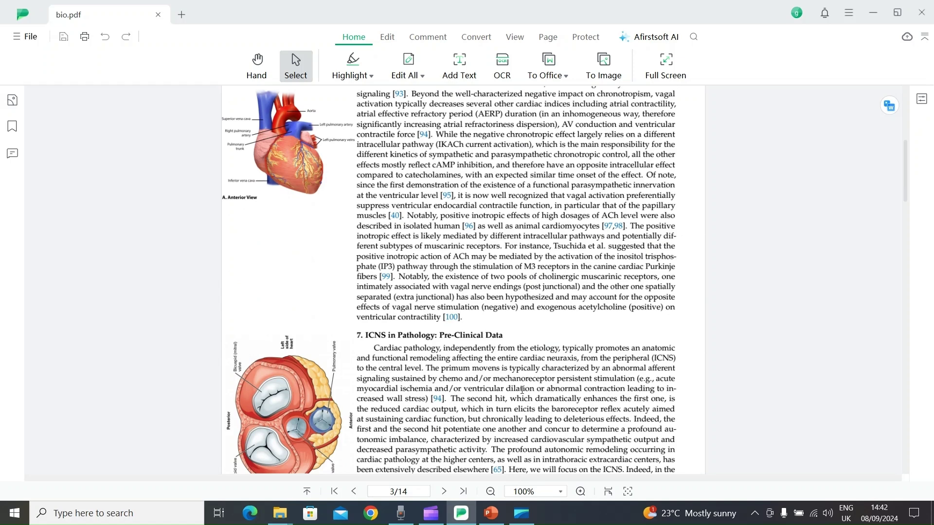
{"action": "scroll", "coordinate": [523, 390], "scroll_direction": "up", "scroll_amount": 1}
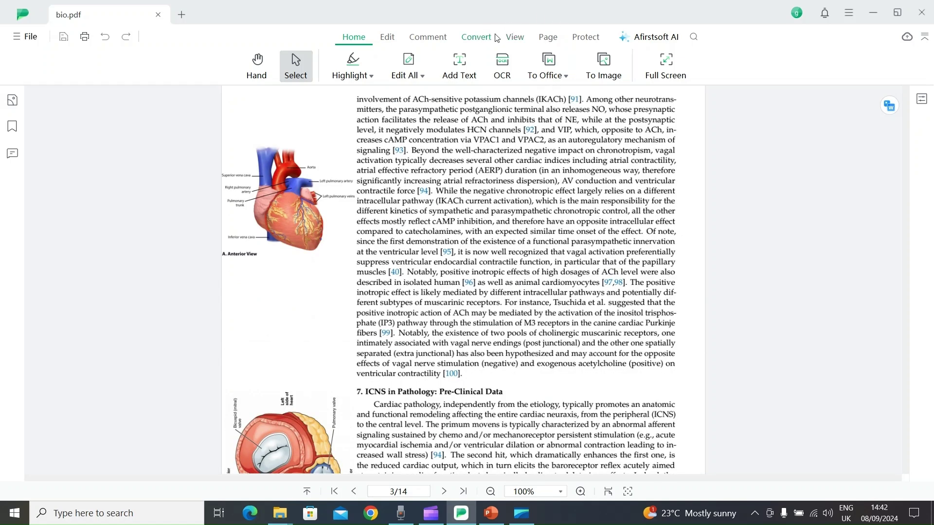
- Convert bio.pdf To Word as Word(*.docx), output to the Source Directory
{"action": "left_click", "coordinate": [472, 42]}
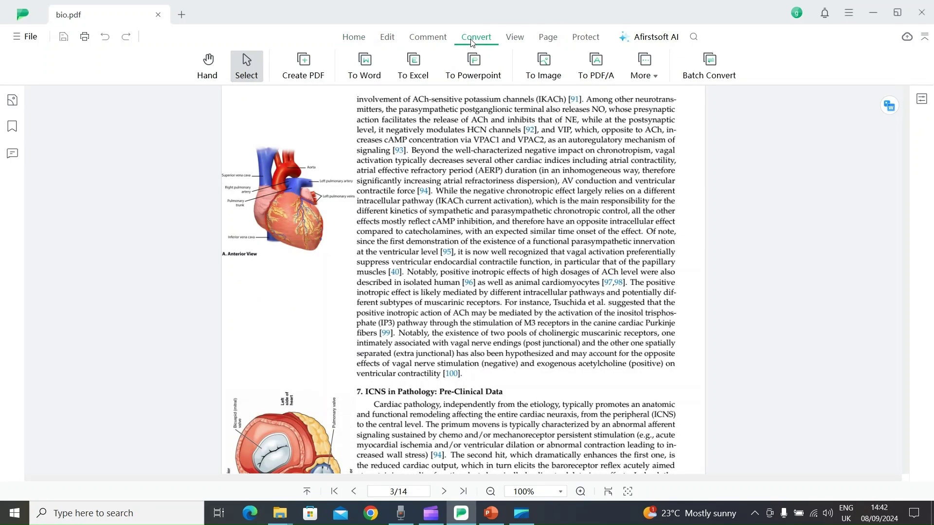
{"action": "left_click", "coordinate": [372, 68]}
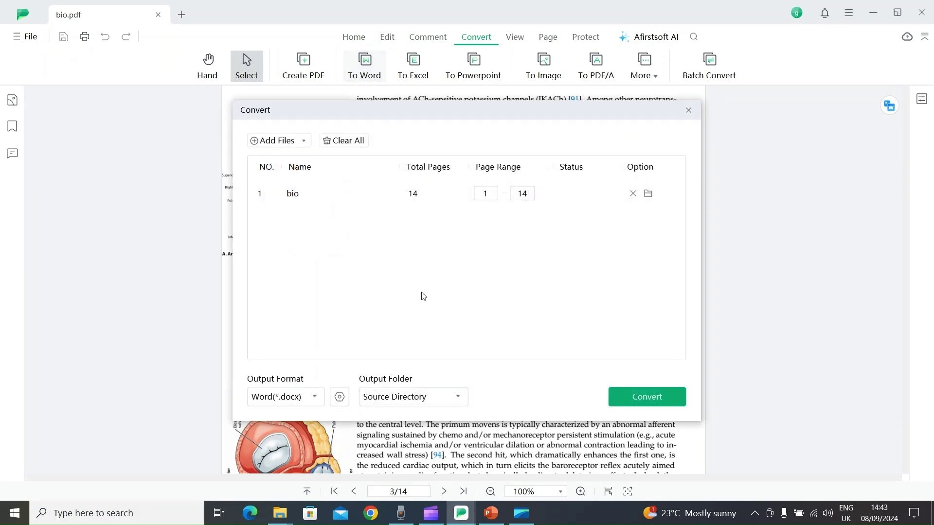
{"action": "left_click", "coordinate": [655, 397]}
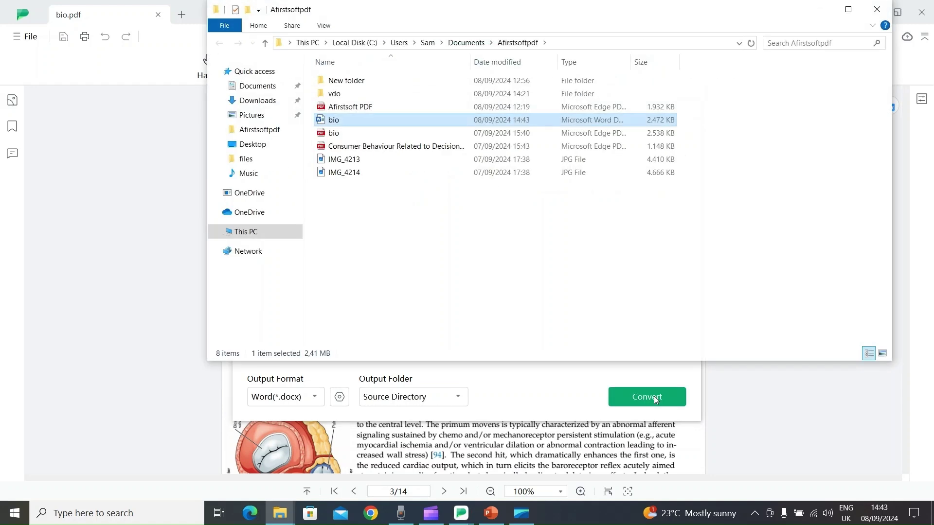
- Open the converted bio Word document and add 'bvcbcvbcvbvcbvcbvcbcvbcvbvcbvbc' to the Figure 2 caption
{"action": "double_click", "coordinate": [332, 121]}
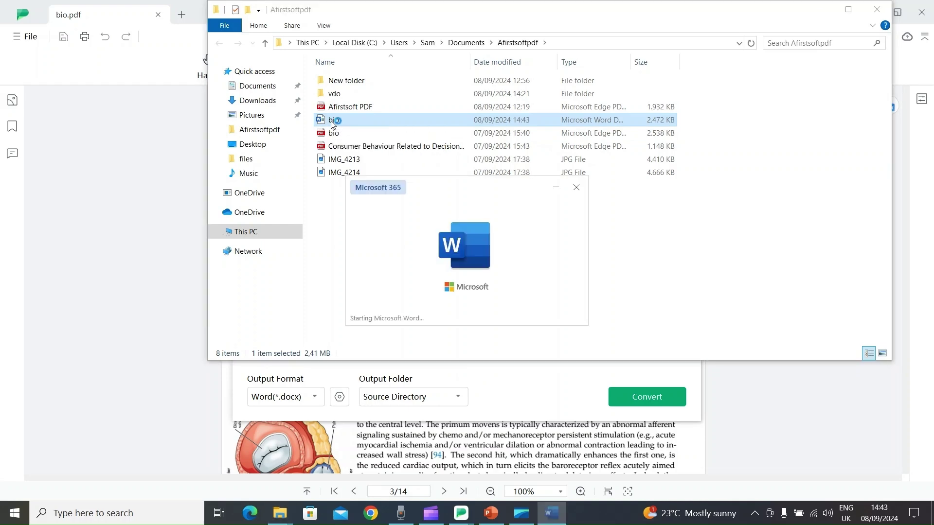
{"action": "scroll", "coordinate": [331, 122], "scroll_direction": "down", "scroll_amount": 4}
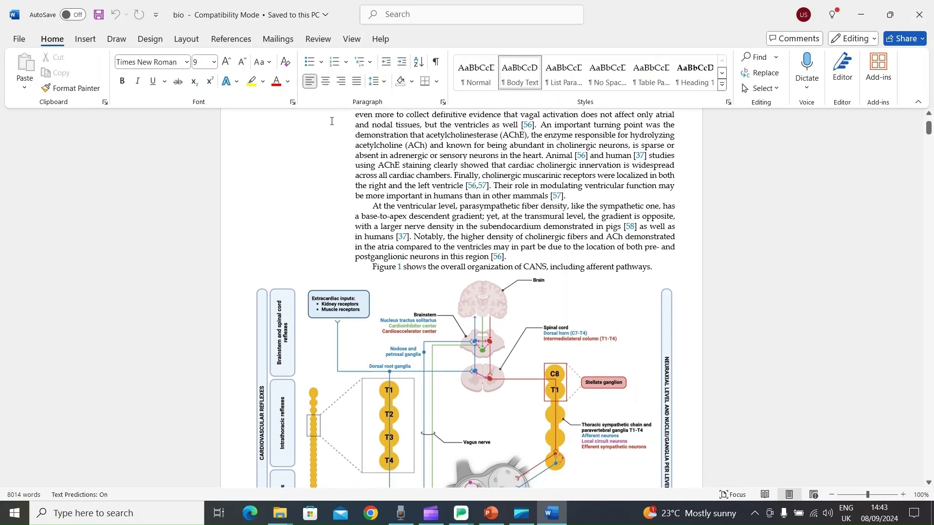
{"action": "scroll", "coordinate": [332, 121], "scroll_direction": "down", "scroll_amount": 3}
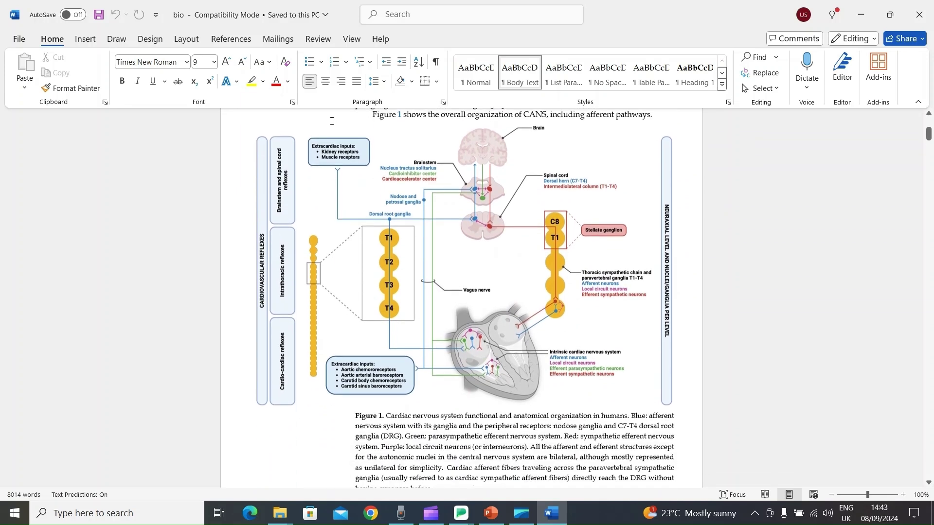
{"action": "scroll", "coordinate": [331, 122], "scroll_direction": "down", "scroll_amount": 7}
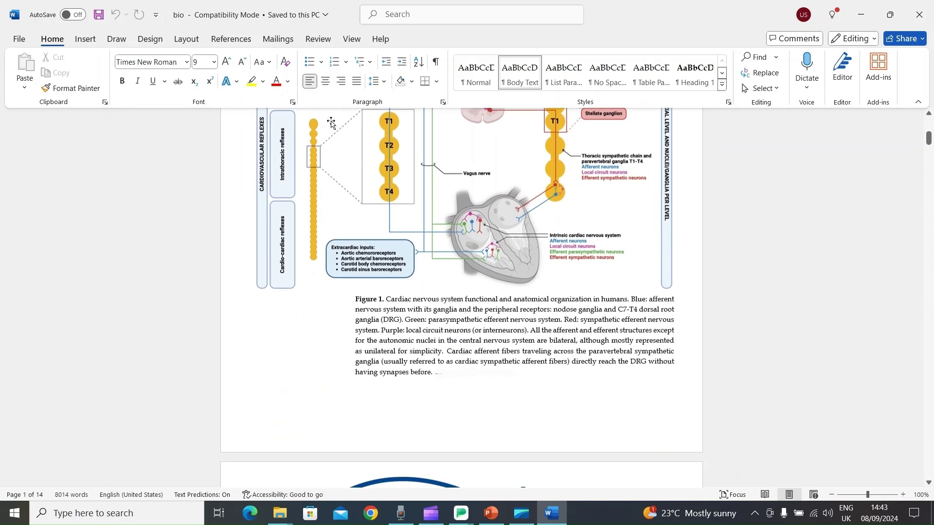
{"action": "scroll", "coordinate": [331, 121], "scroll_direction": "down", "scroll_amount": 6}
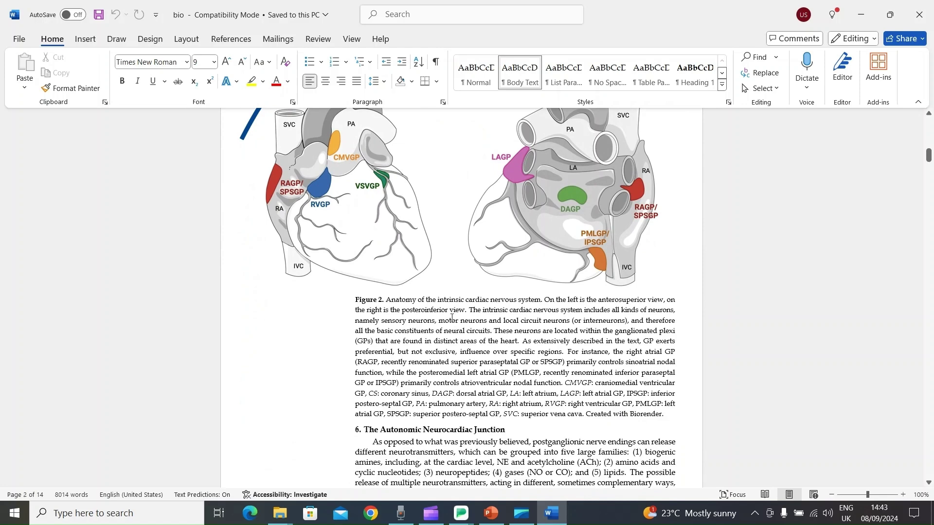
{"action": "left_click", "coordinate": [452, 311]}
{"action": "type", "text": "bvcbcvbcvbvcbvcbvcbcvbcvbvcbvb"}
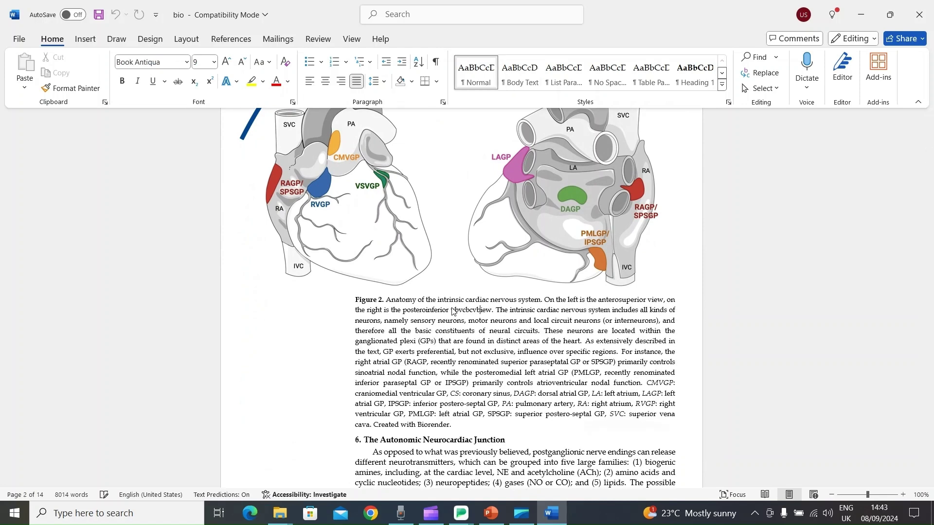
{"action": "type", "text": "c"}
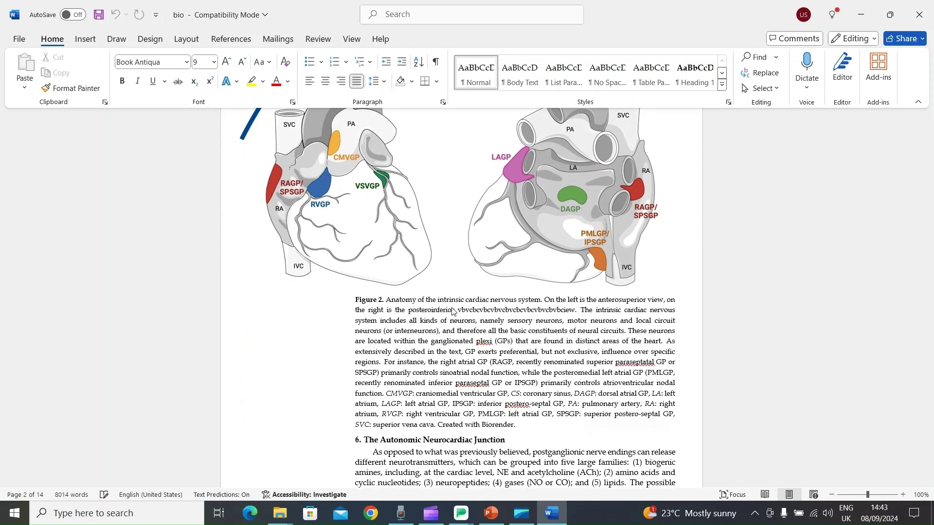
- Delete the heart picture above the caption and save the bio document
{"action": "scroll", "coordinate": [450, 312], "scroll_direction": "up", "scroll_amount": 2}
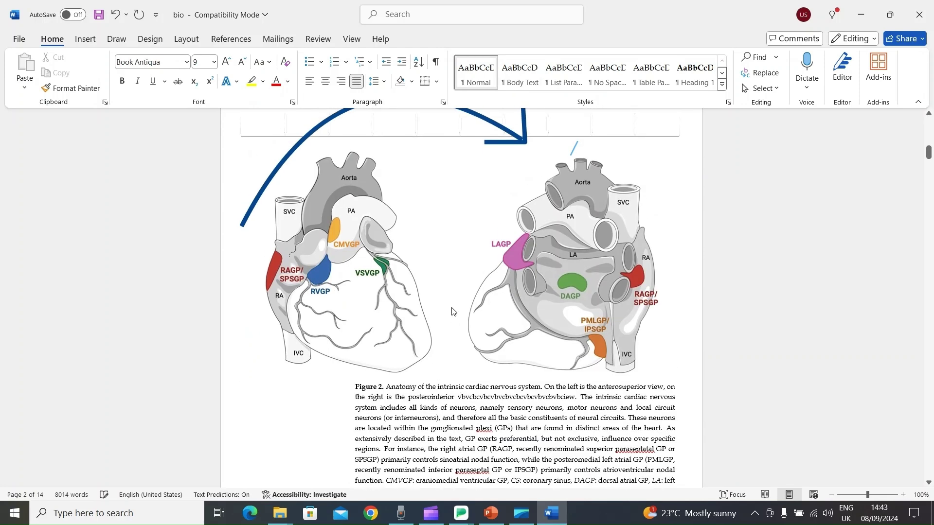
{"action": "left_click", "coordinate": [382, 274]}
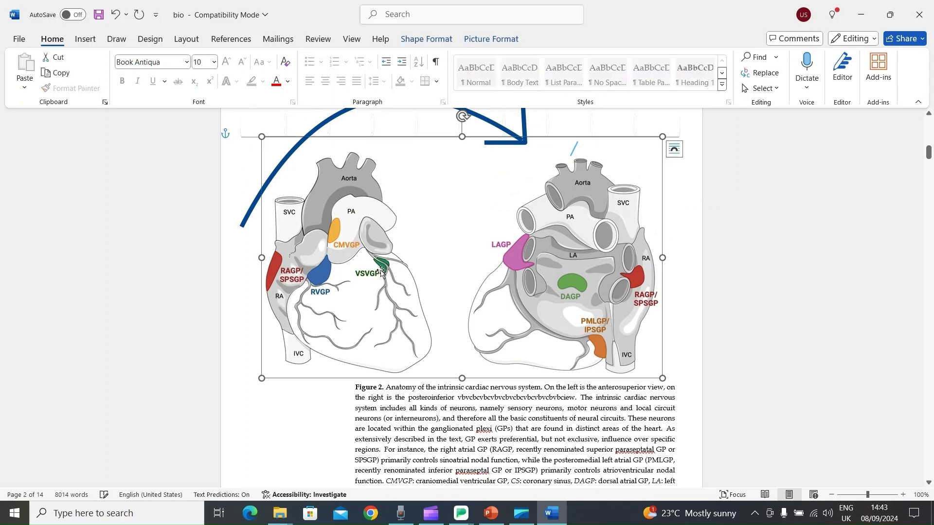
{"action": "key", "text": "Delete"}
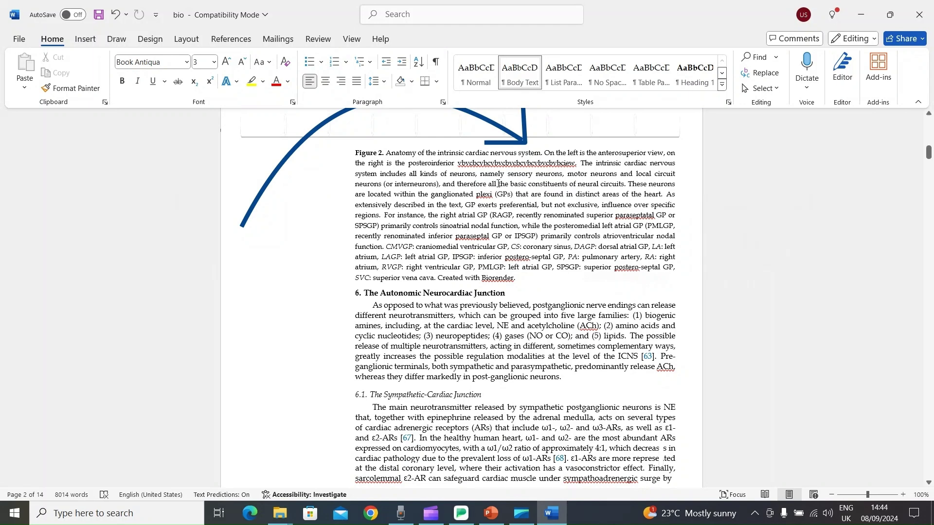
{"action": "left_click", "coordinate": [14, 42]}
{"action": "left_click", "coordinate": [35, 226]}
- Relaunch Afirstsoft PDF and use Create PDF on the edited bio Word file, producing bio(1).pdf
{"action": "left_click", "coordinate": [869, 4]}
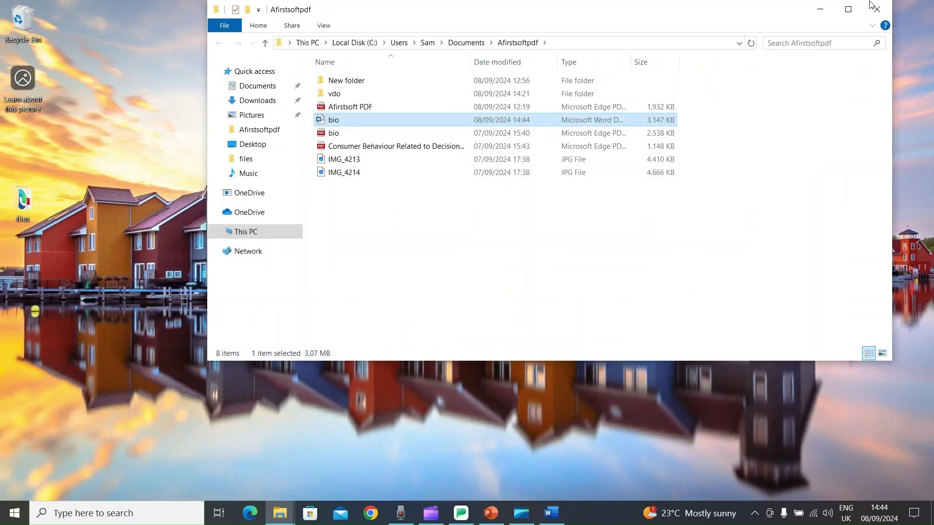
{"action": "left_click", "coordinate": [822, 7]}
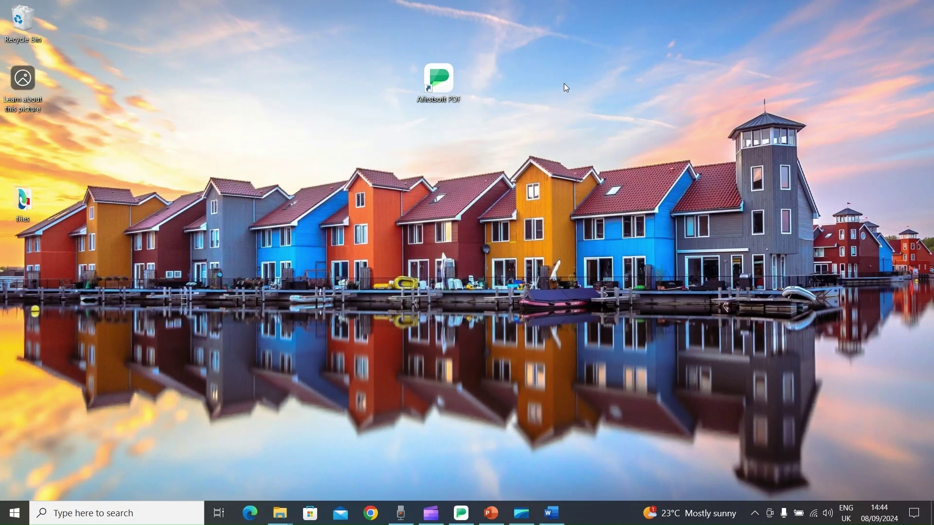
{"action": "double_click", "coordinate": [446, 89]}
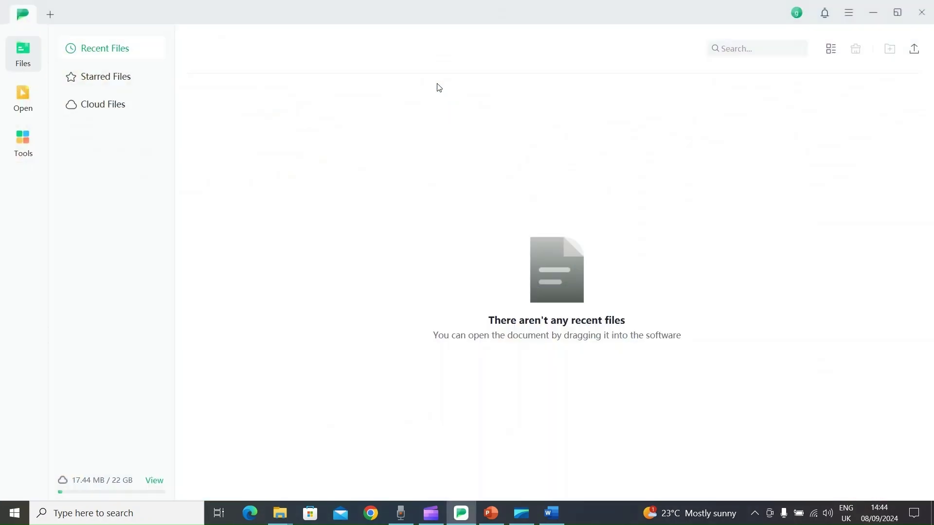
{"action": "left_click", "coordinate": [23, 145]}
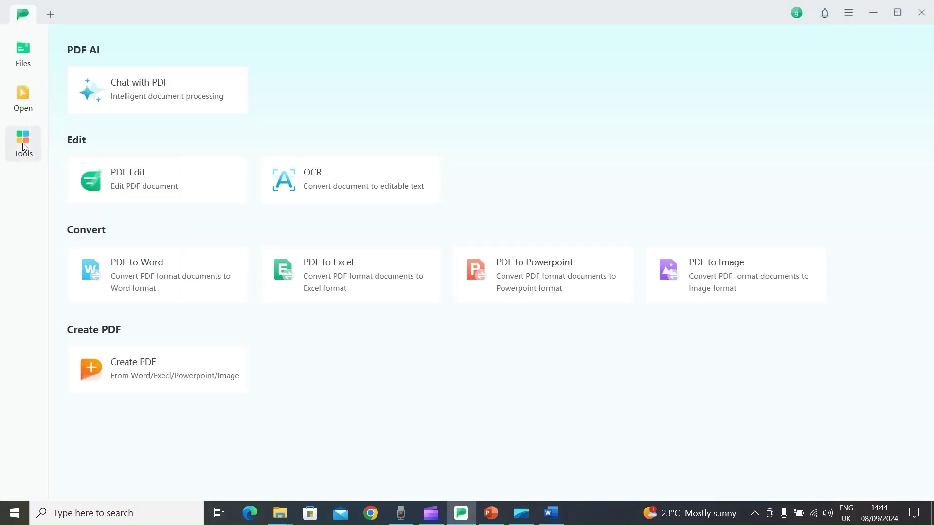
{"action": "left_click", "coordinate": [153, 362]}
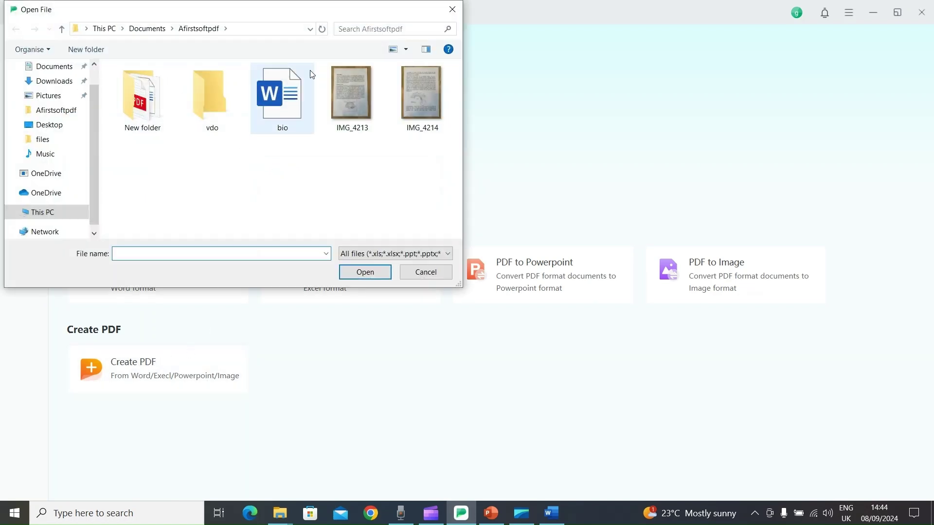
{"action": "left_click", "coordinate": [290, 98]}
{"action": "left_click", "coordinate": [366, 271]}
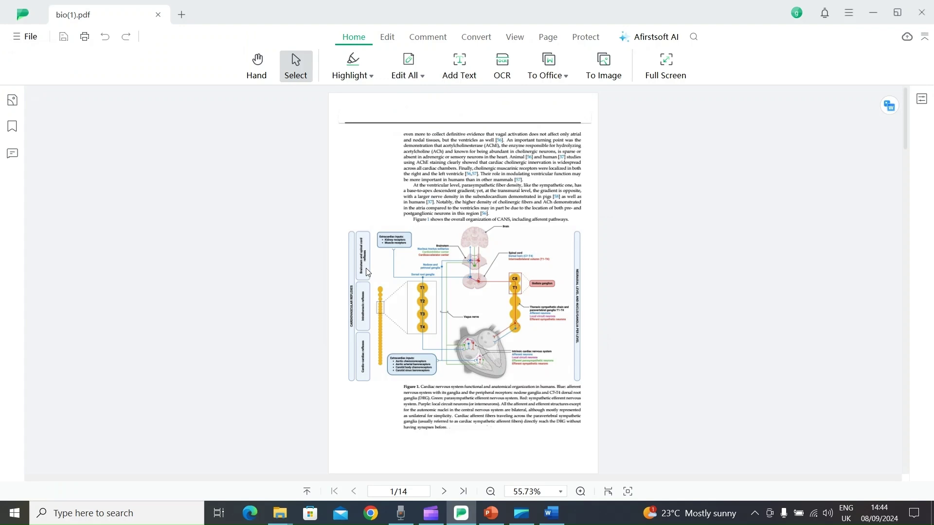
- Zoom bio(1).pdf to 125%, review the edited Figure 2 caption and section 6, then show the desktop
{"action": "left_click", "coordinate": [583, 493]}
{"action": "left_click", "coordinate": [584, 494]}
{"action": "left_click", "coordinate": [581, 492]}
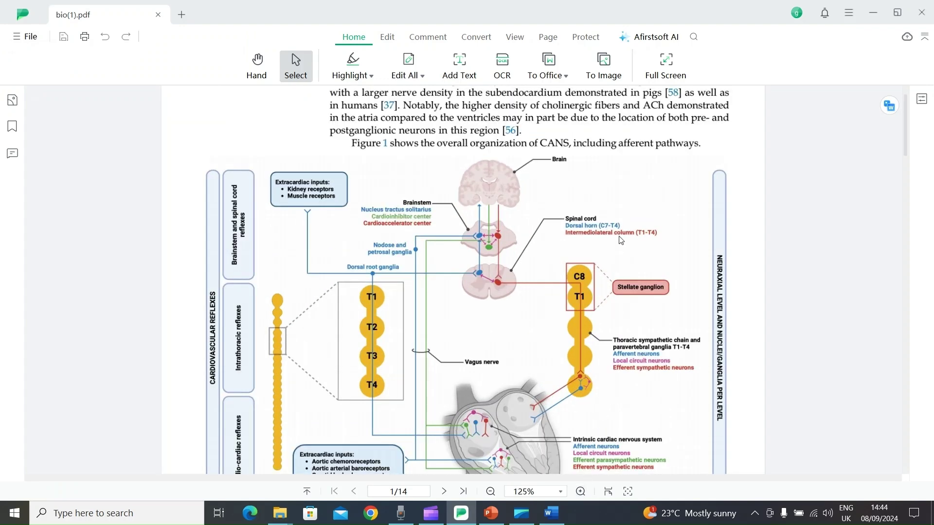
{"action": "scroll", "coordinate": [621, 240], "scroll_direction": "down", "scroll_amount": 5}
{"action": "scroll", "coordinate": [621, 241], "scroll_direction": "down", "scroll_amount": 7}
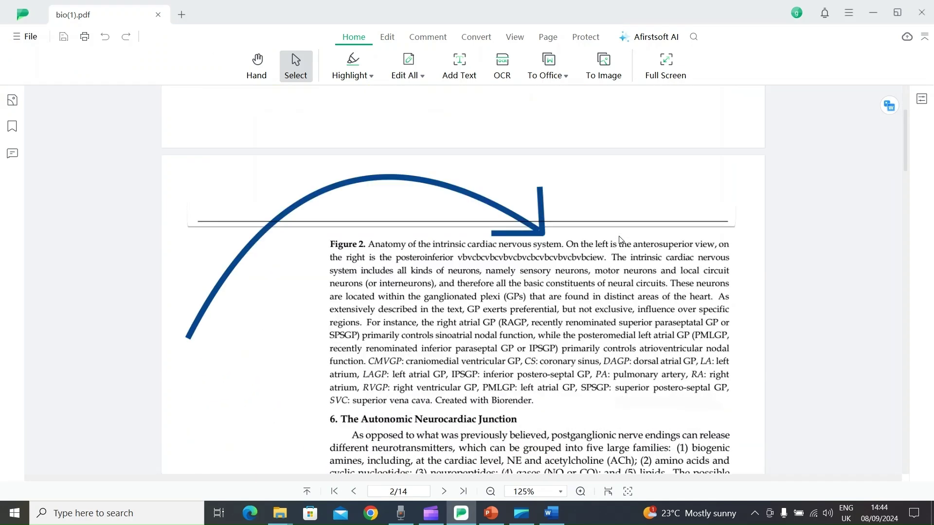
{"action": "scroll", "coordinate": [621, 241], "scroll_direction": "down", "scroll_amount": 1}
{"action": "scroll", "coordinate": [620, 240], "scroll_direction": "up", "scroll_amount": 2}
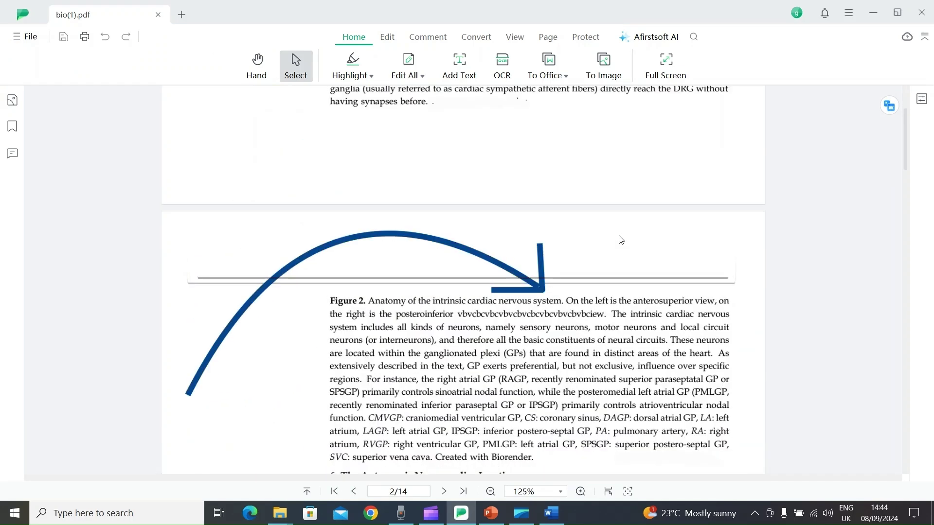
{"action": "scroll", "coordinate": [609, 238], "scroll_direction": "down", "scroll_amount": 6}
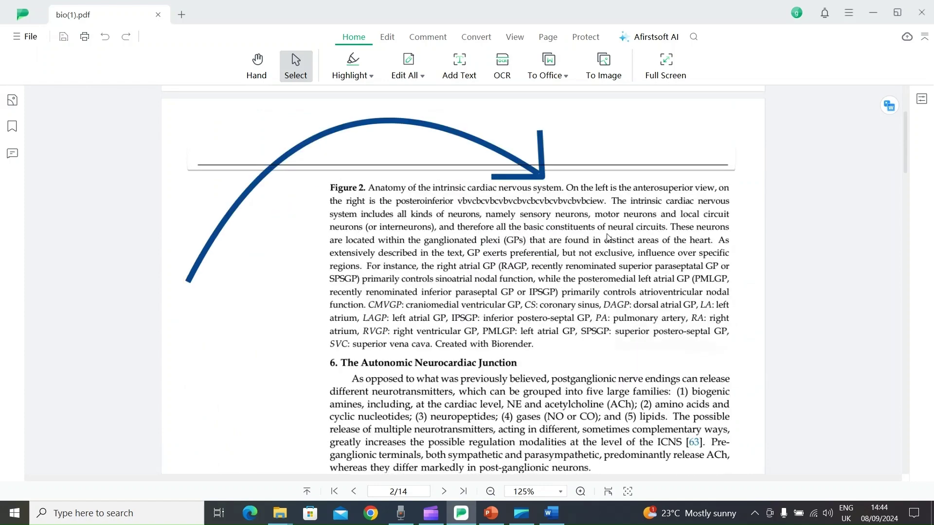
{"action": "scroll", "coordinate": [609, 238], "scroll_direction": "down", "scroll_amount": 5}
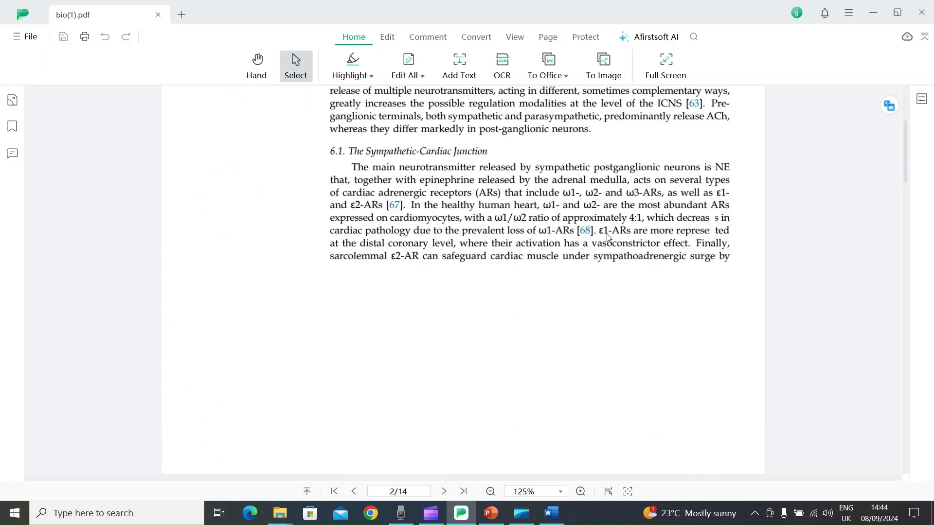
{"action": "scroll", "coordinate": [609, 238], "scroll_direction": "up", "scroll_amount": 7}
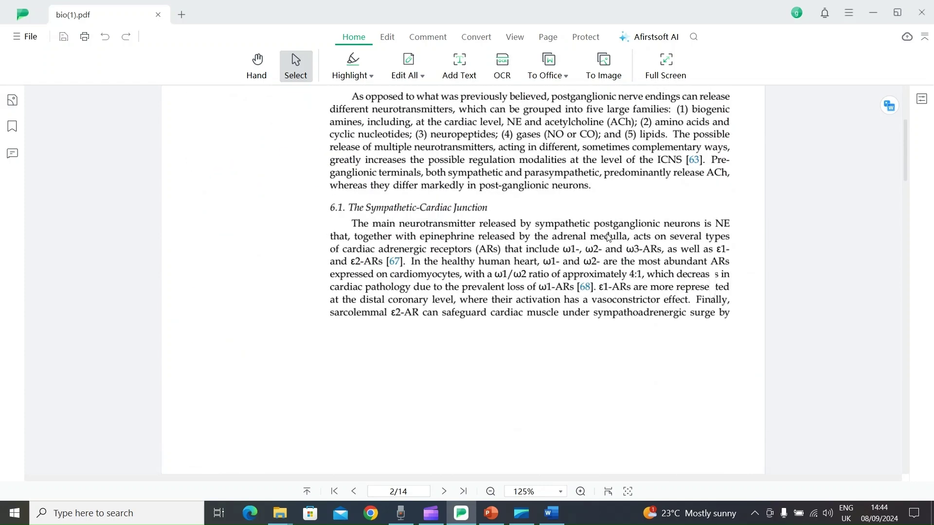
{"action": "key", "text": "super+d"}
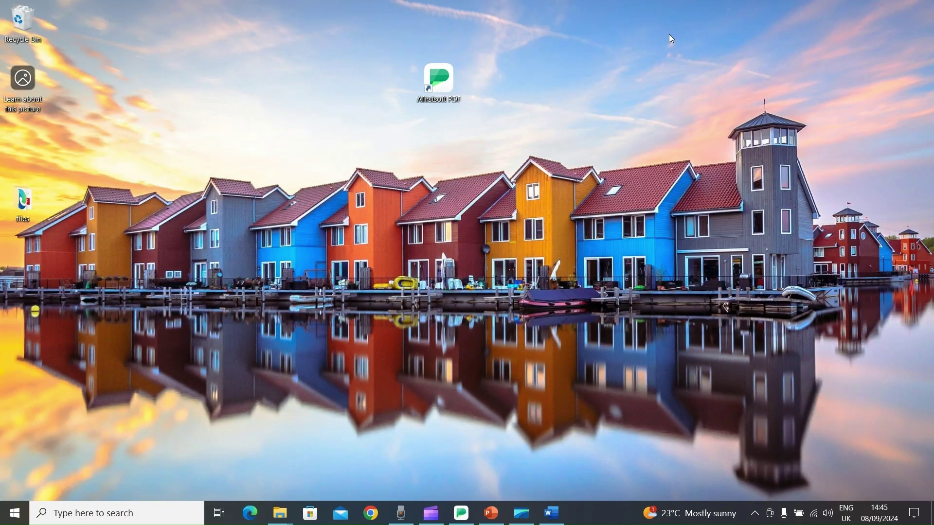
- Relaunch Afirstsoft PDF and open bio.pdf
{"action": "double_click", "coordinate": [447, 87]}
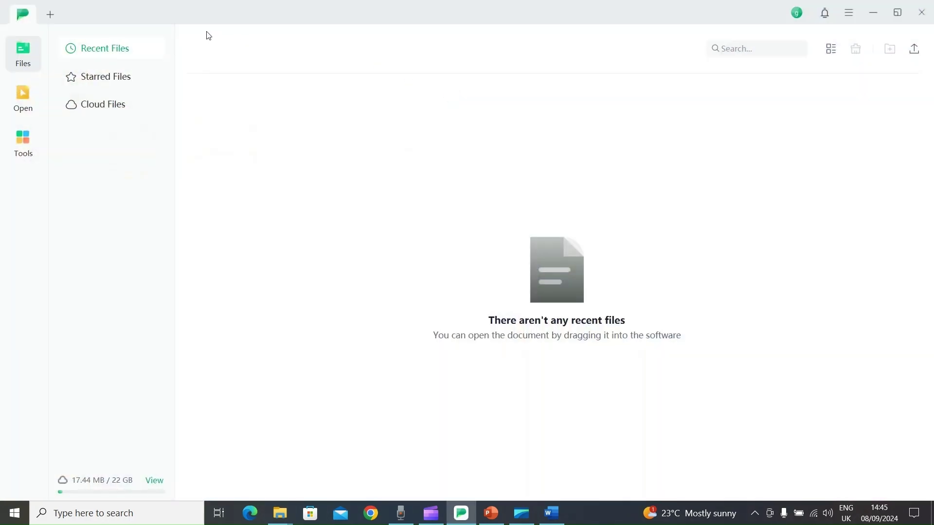
{"action": "left_click", "coordinate": [50, 14]}
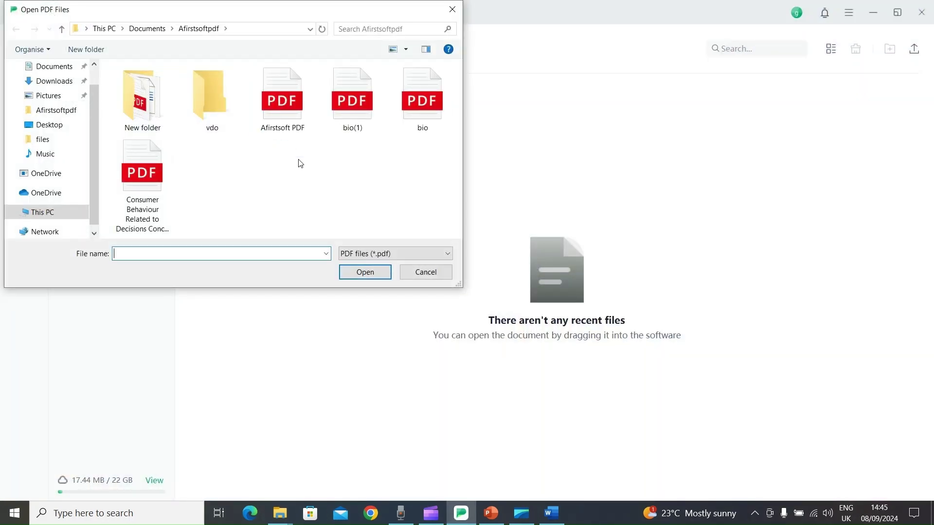
{"action": "left_click", "coordinate": [434, 106]}
{"action": "left_click", "coordinate": [373, 273]}
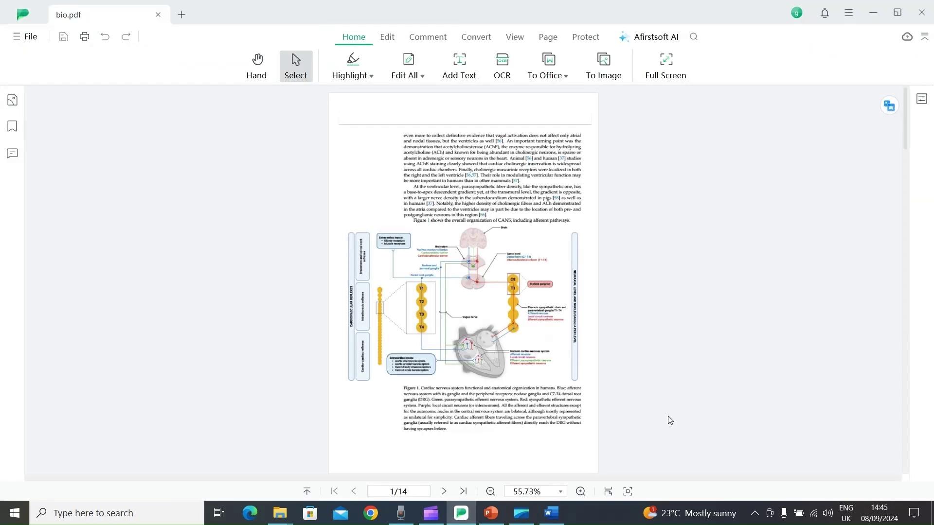
- Zoom bio.pdf to 125%, scroll to page 2 and show the Convert options
{"action": "left_click", "coordinate": [580, 492]}
{"action": "scroll", "coordinate": [577, 399], "scroll_direction": "down", "scroll_amount": 8}
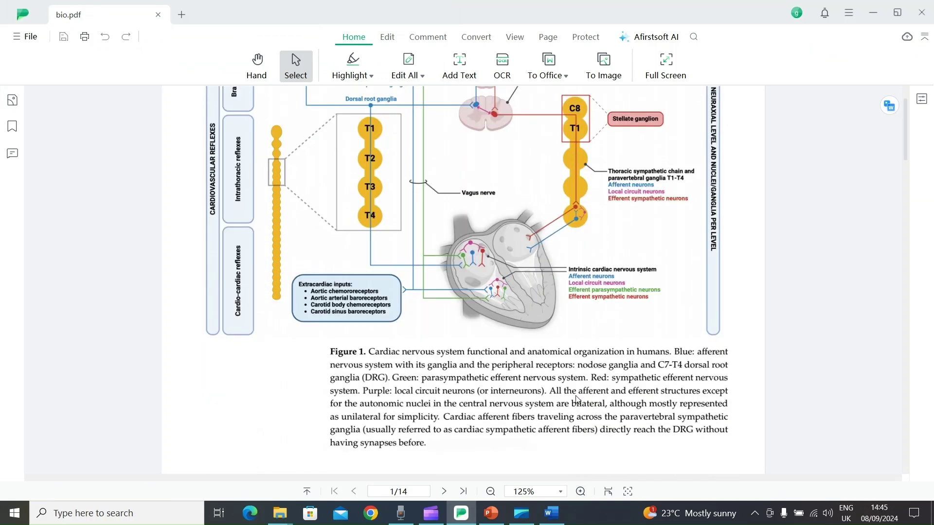
{"action": "scroll", "coordinate": [576, 399], "scroll_direction": "down", "scroll_amount": 2}
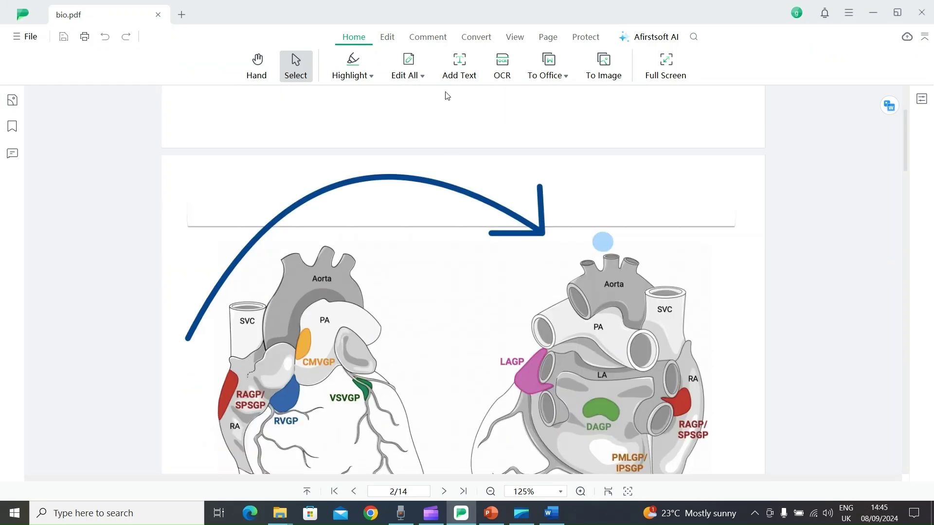
{"action": "left_click", "coordinate": [476, 39]}
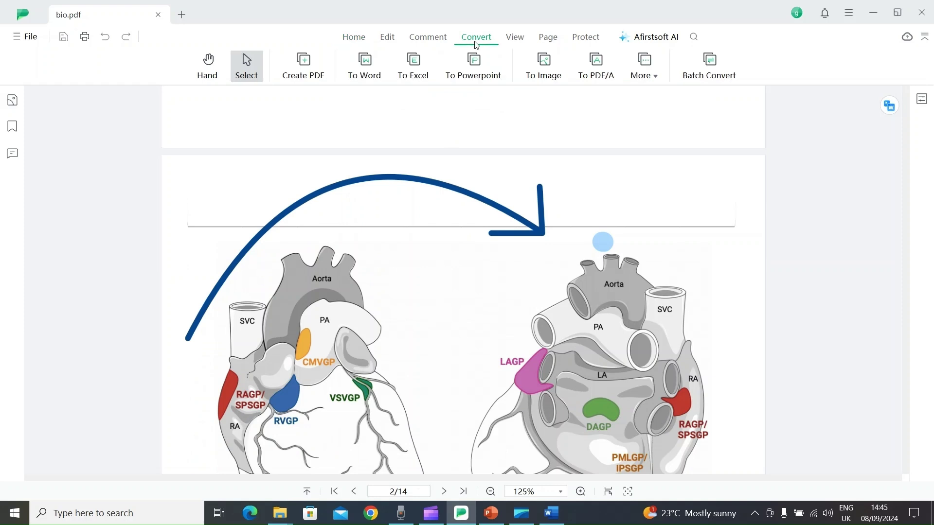
- Convert bio.pdf To PowerPoint, keeping the Source Directory as the output location
{"action": "left_click", "coordinate": [485, 73]}
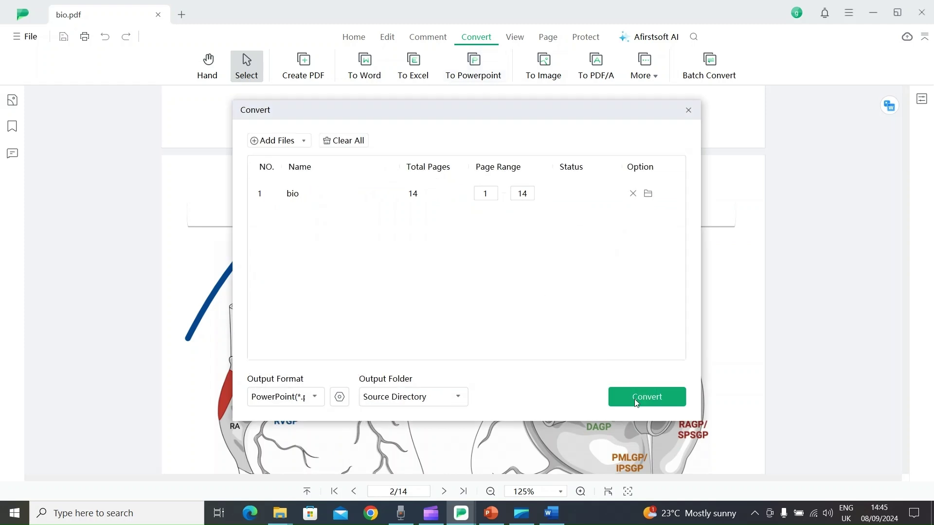
{"action": "left_click", "coordinate": [636, 403]}
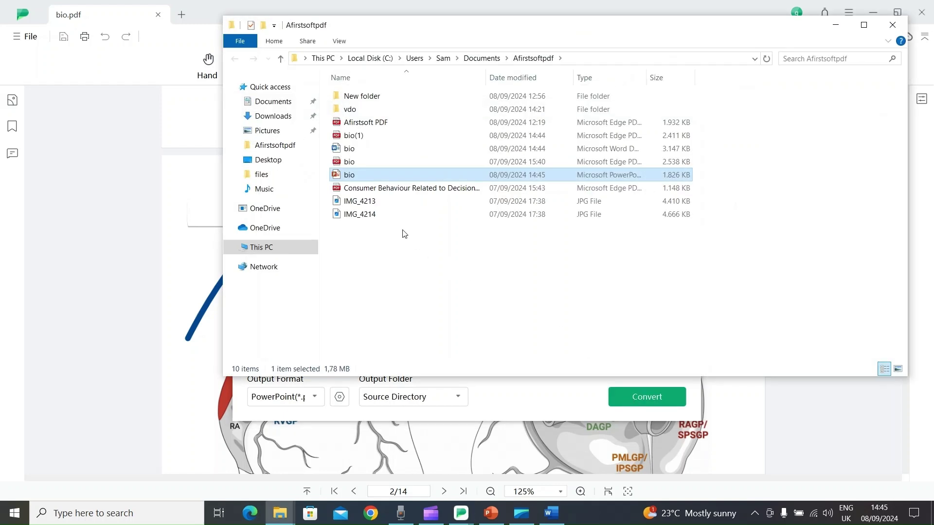
- Open the converted 14-slide bio presentation, browse slides 3 to 5, then show the desktop
{"action": "double_click", "coordinate": [349, 176]}
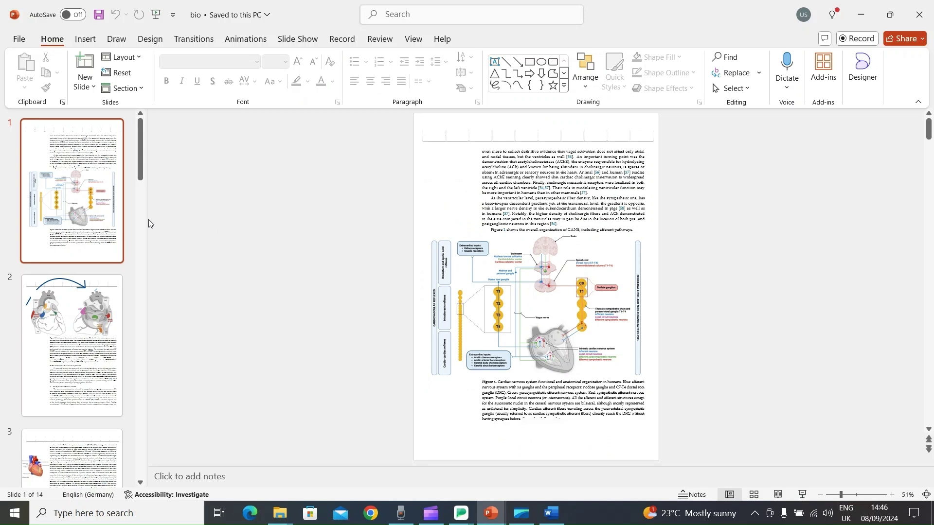
{"action": "left_click", "coordinate": [87, 466]}
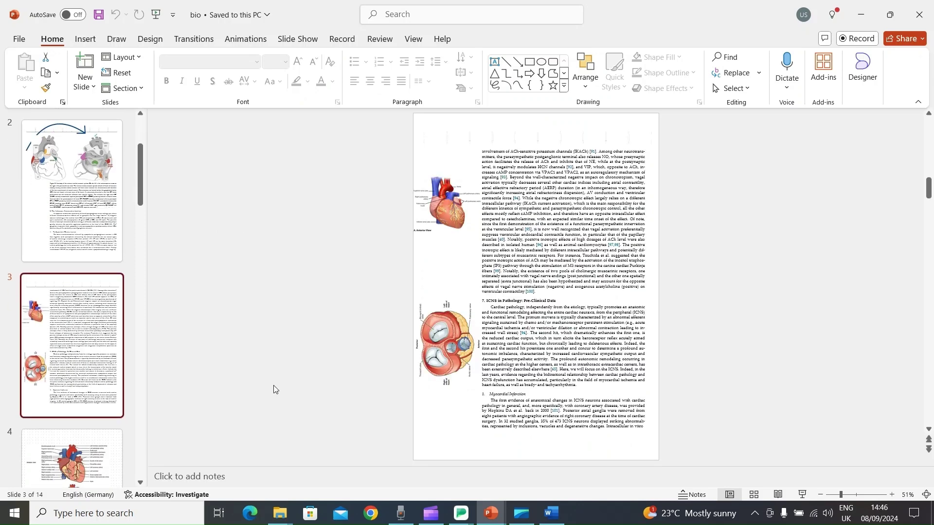
{"action": "scroll", "coordinate": [273, 385], "scroll_direction": "down", "scroll_amount": 2}
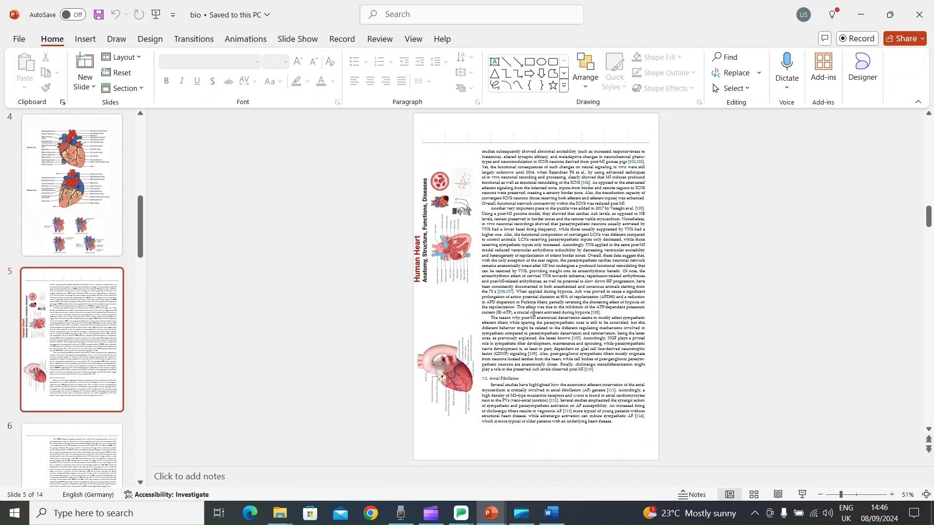
{"action": "key", "text": "super+d"}
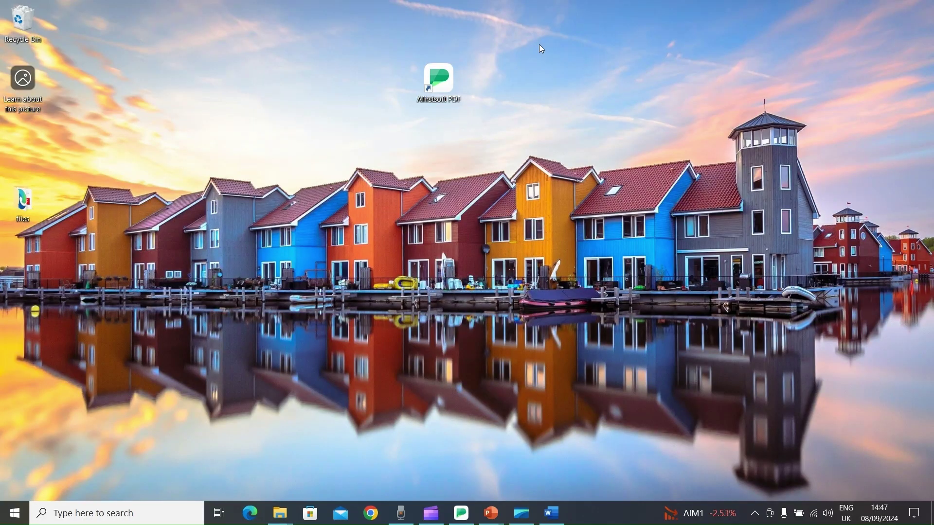
- Reopen bio.pdf in Afirstsoft PDF at 100% zoom and show its Convert options
{"action": "double_click", "coordinate": [438, 62]}
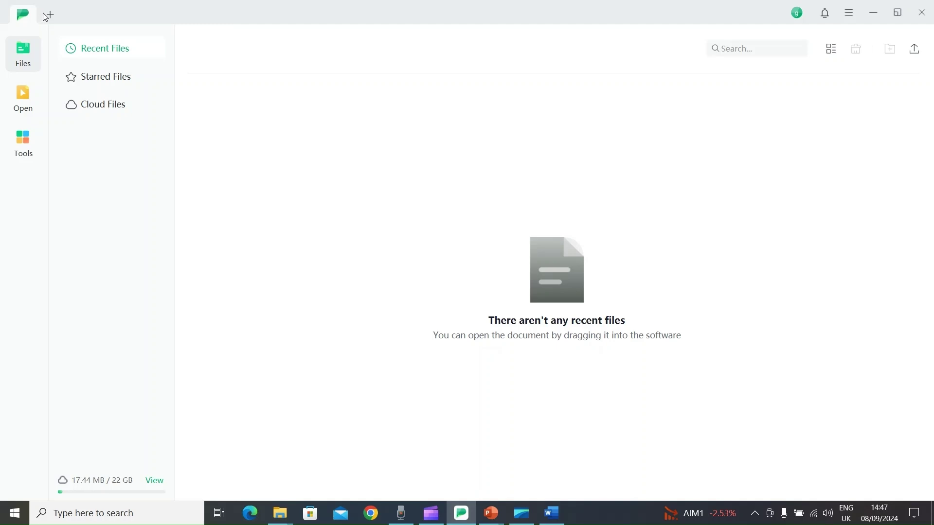
{"action": "left_click", "coordinate": [46, 16]}
{"action": "left_click", "coordinate": [414, 123]}
{"action": "left_click", "coordinate": [375, 277]}
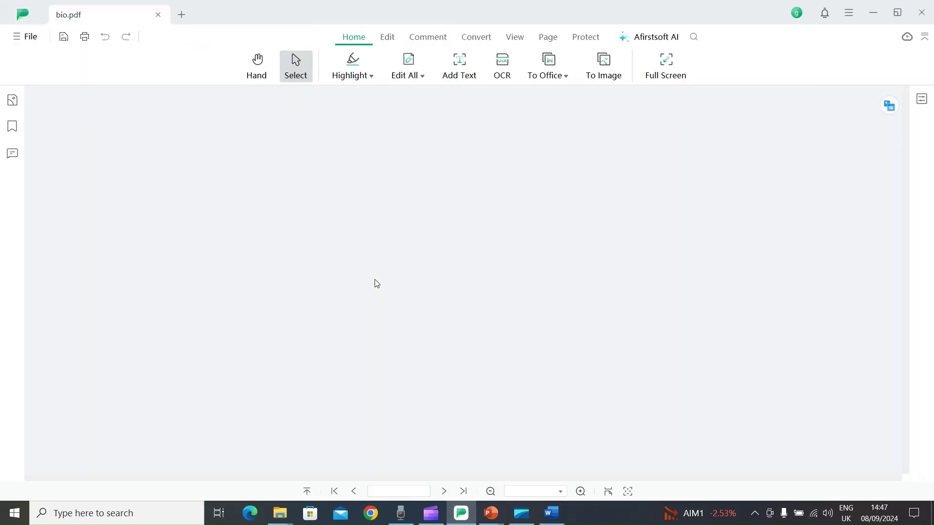
{"action": "left_click", "coordinate": [581, 491]}
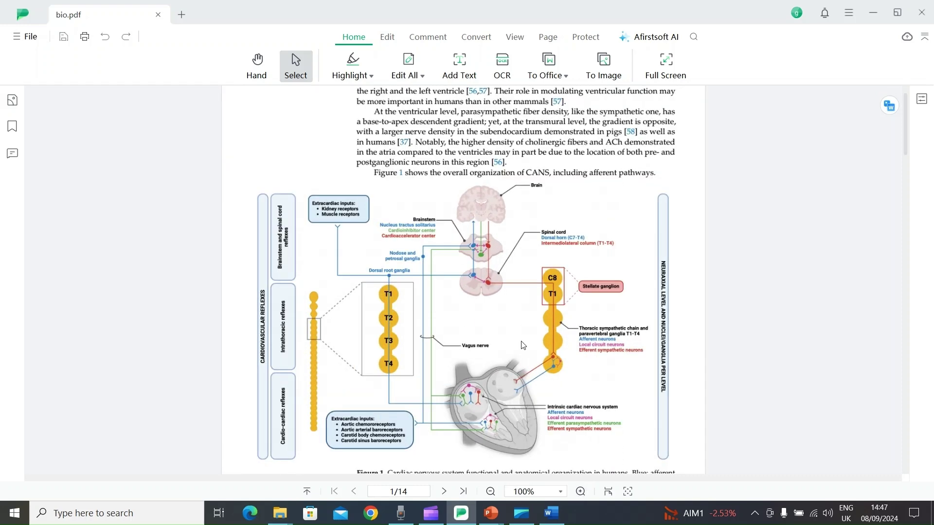
{"action": "left_click", "coordinate": [476, 36]}
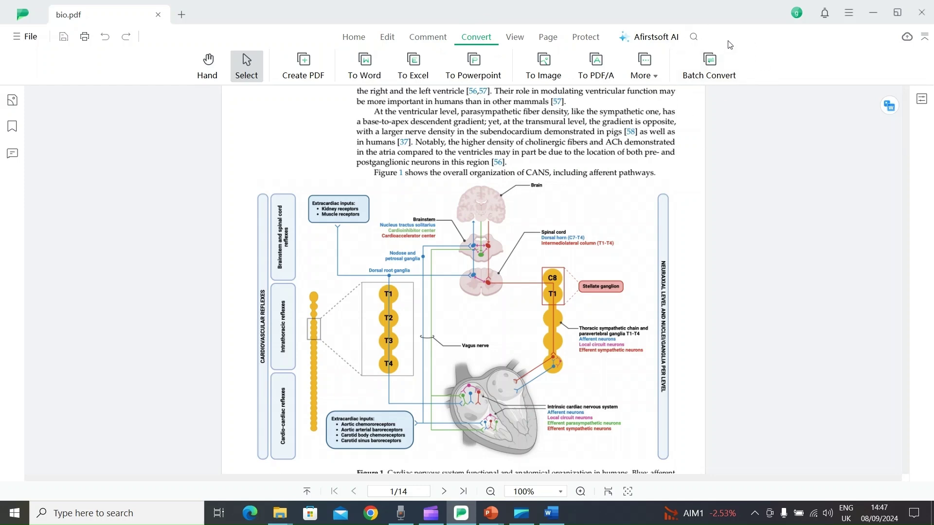
- Batch-convert bio.pdf and the Consumer Behaviour PDF to Word, then locate the bio .docx
{"action": "left_click", "coordinate": [716, 61]}
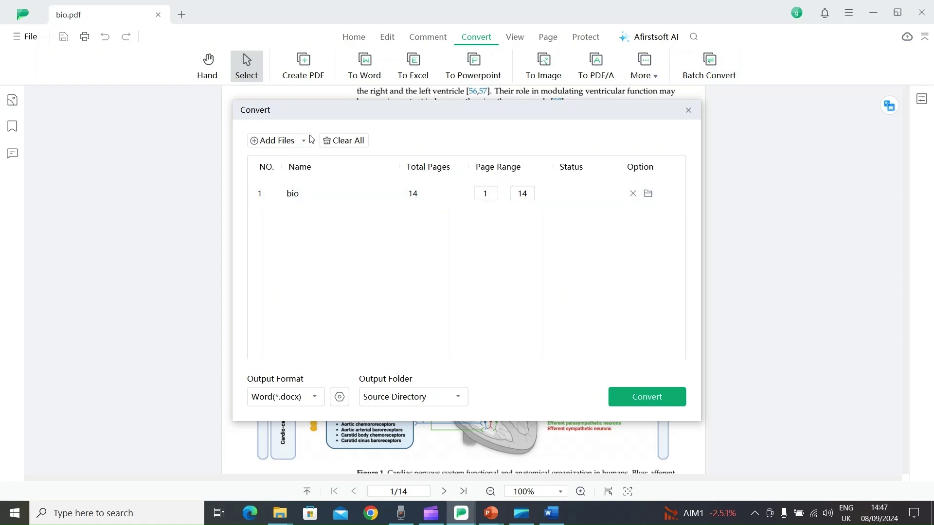
{"action": "left_click", "coordinate": [273, 141]}
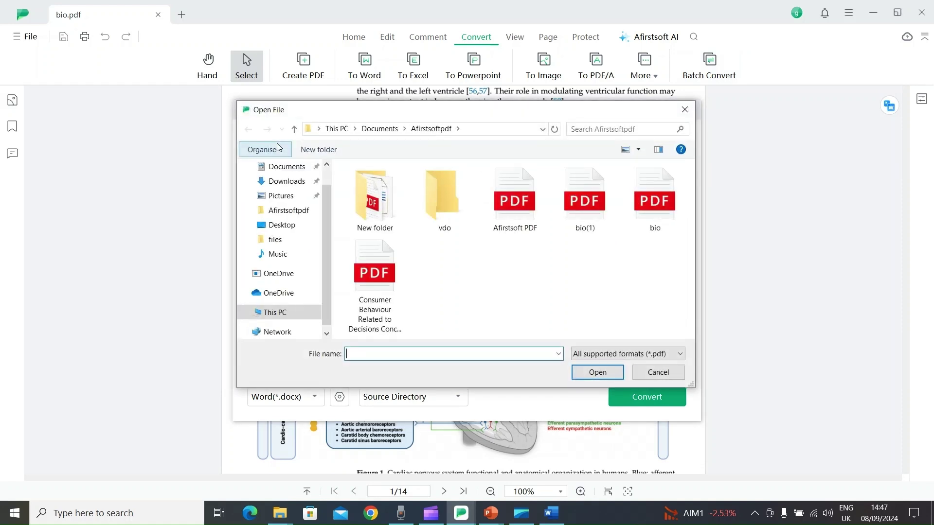
{"action": "left_click", "coordinate": [383, 284]}
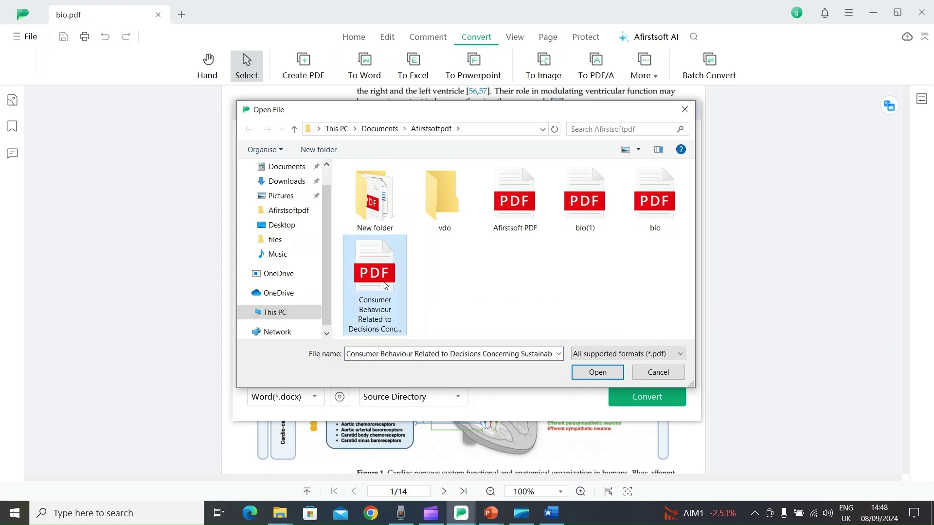
{"action": "left_click", "coordinate": [601, 373]}
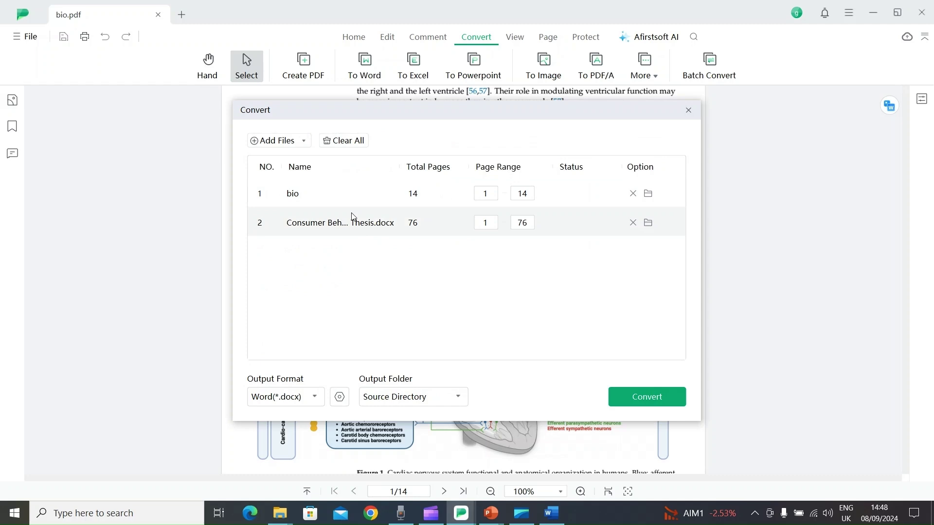
{"action": "left_click", "coordinate": [655, 407]}
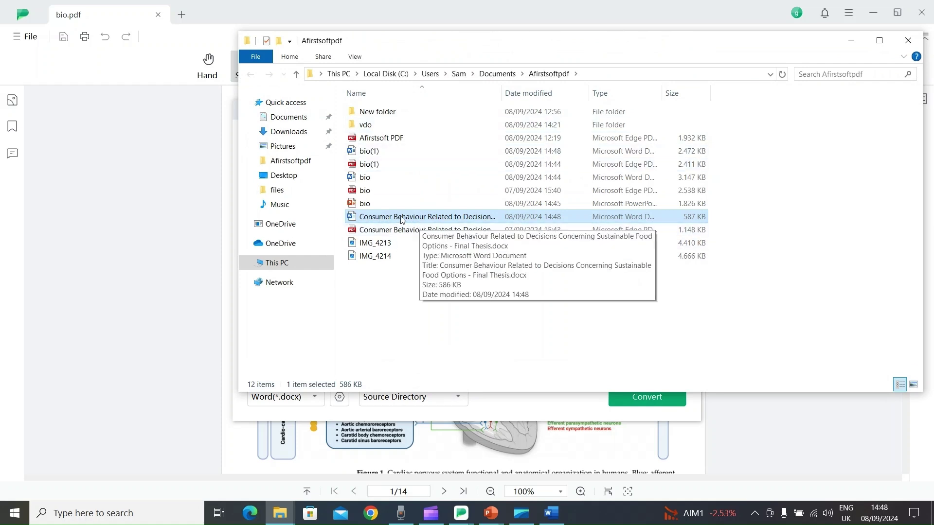
{"action": "left_click", "coordinate": [388, 178]}
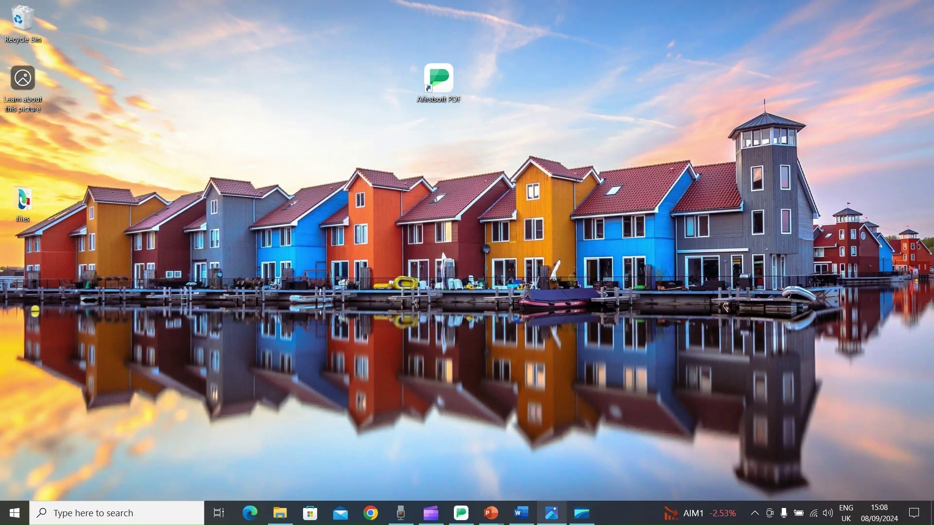
- Bring up the photographed brain textbook page IMG_4213.JPG in Photos
{"action": "left_click", "coordinate": [560, 522]}
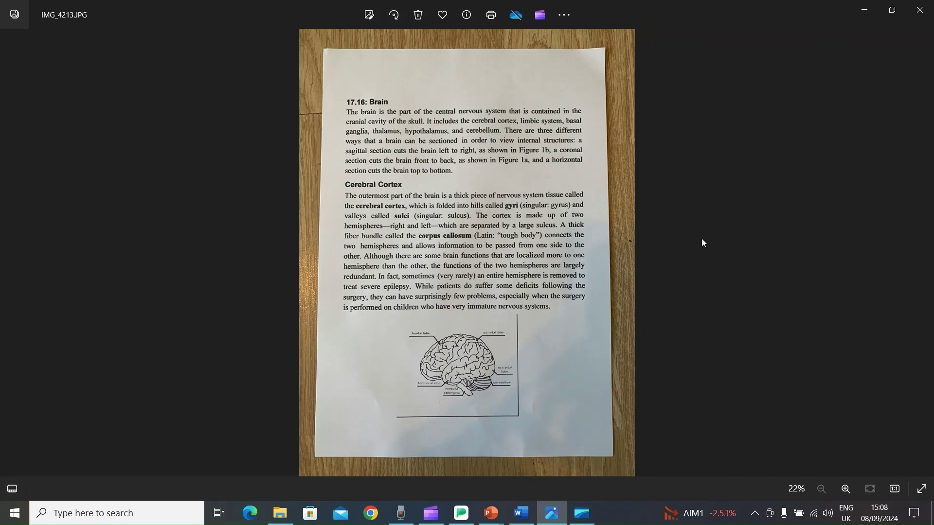
- Create a PDF from the IMG_4213 photo using Afirstsoft PDF's Create PDF tool
{"action": "left_click", "coordinate": [868, 19]}
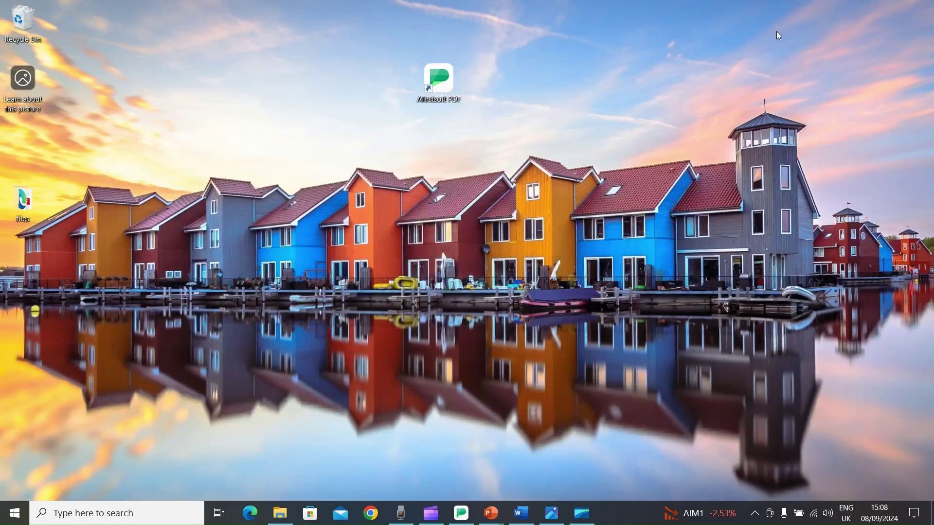
{"action": "double_click", "coordinate": [440, 83]}
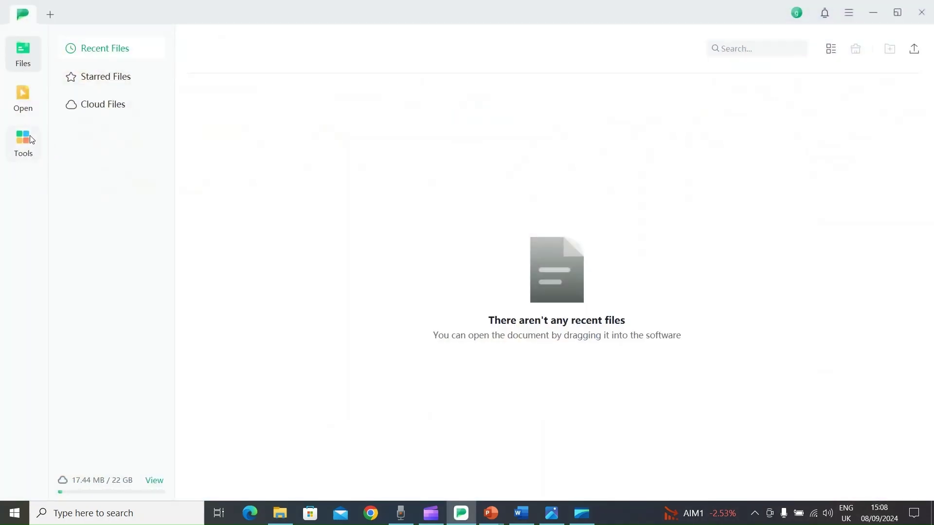
{"action": "left_click", "coordinate": [41, 143]}
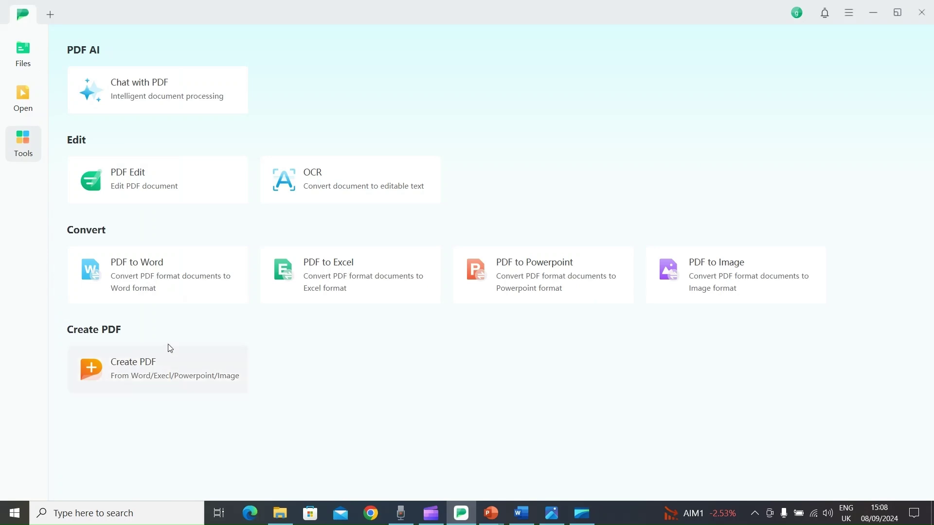
{"action": "left_click", "coordinate": [204, 377]}
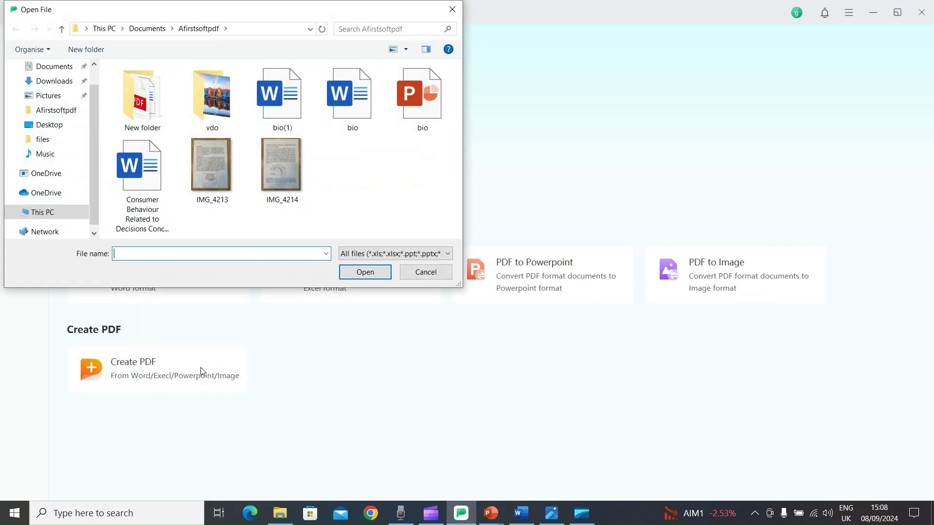
{"action": "left_click", "coordinate": [212, 189]}
{"action": "left_click", "coordinate": [346, 272]}
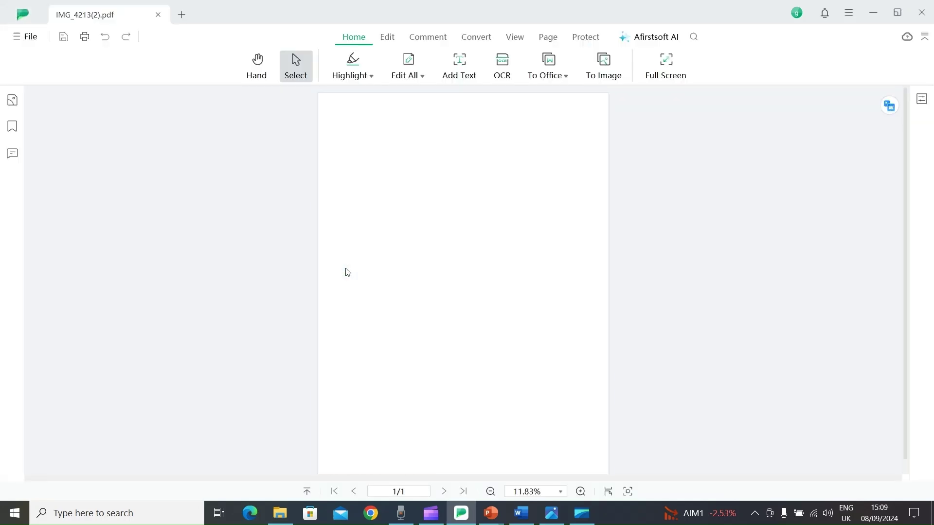
- Zoom in on the page and perform OCR to produce IMG_4213(2)_OCR.pdf
{"action": "left_click", "coordinate": [581, 491]}
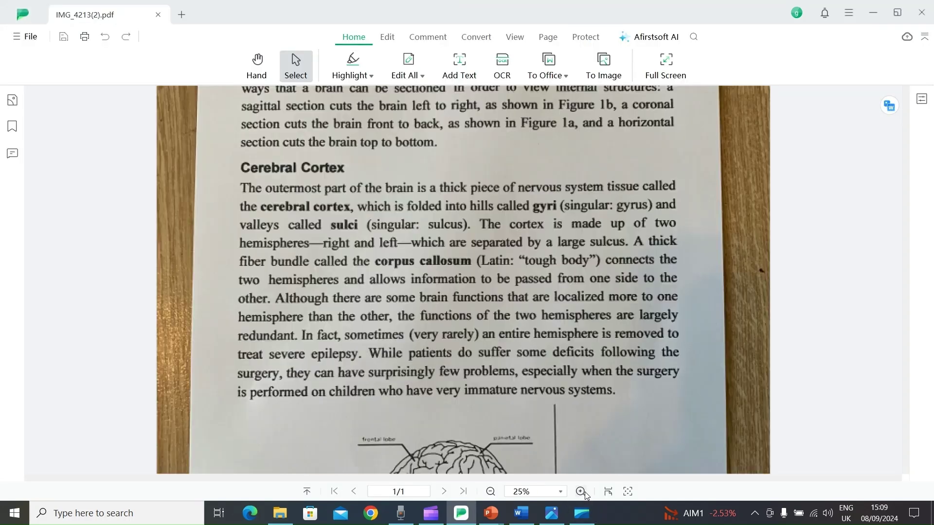
{"action": "left_click", "coordinate": [581, 492]}
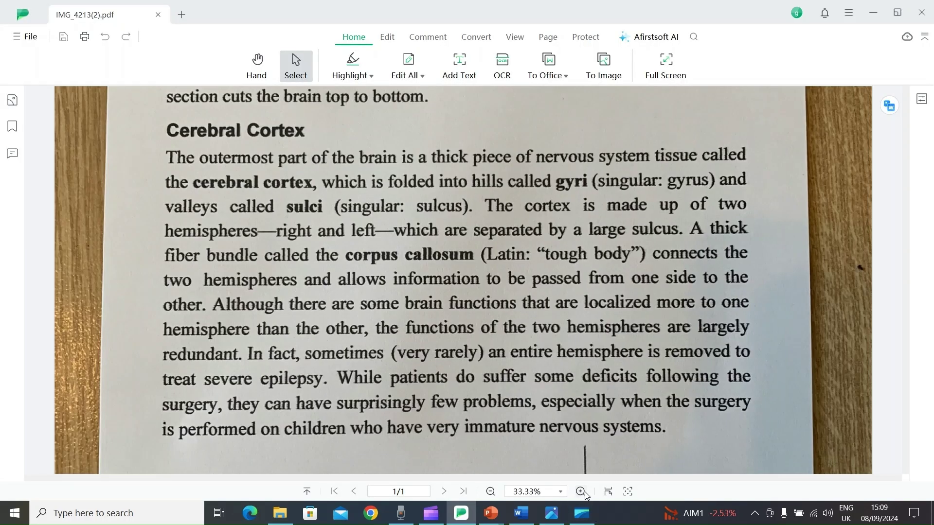
{"action": "left_click", "coordinate": [503, 71]}
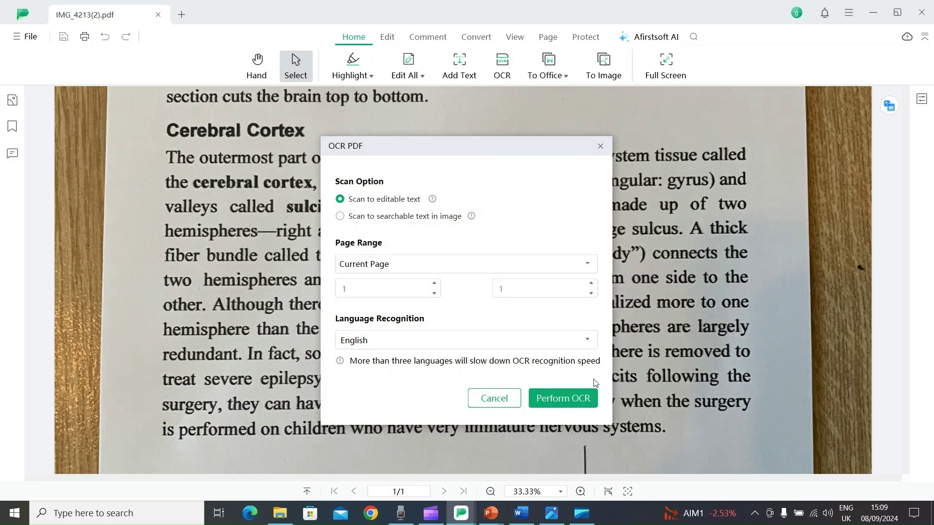
{"action": "left_click", "coordinate": [575, 400]}
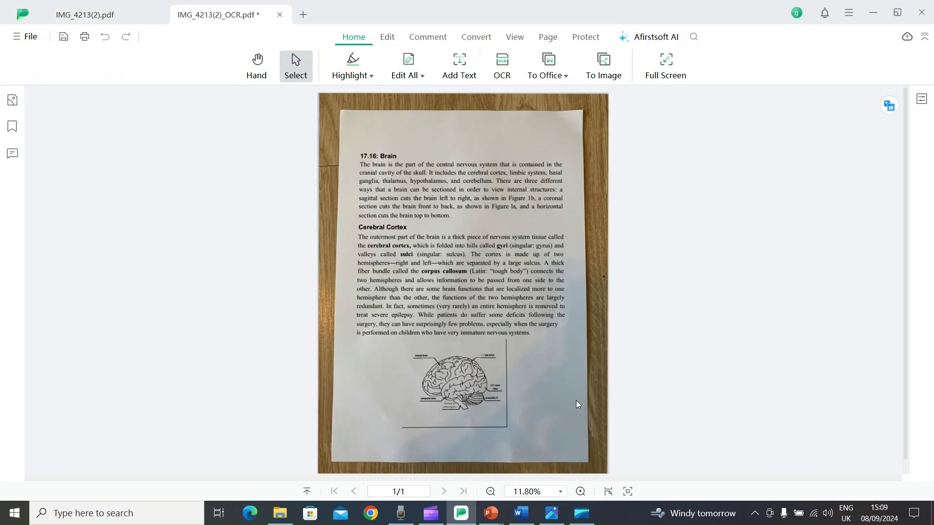
- Make the OCR'd text editable and type then delete test text in the cerebral cortex line
{"action": "left_click", "coordinate": [580, 491]}
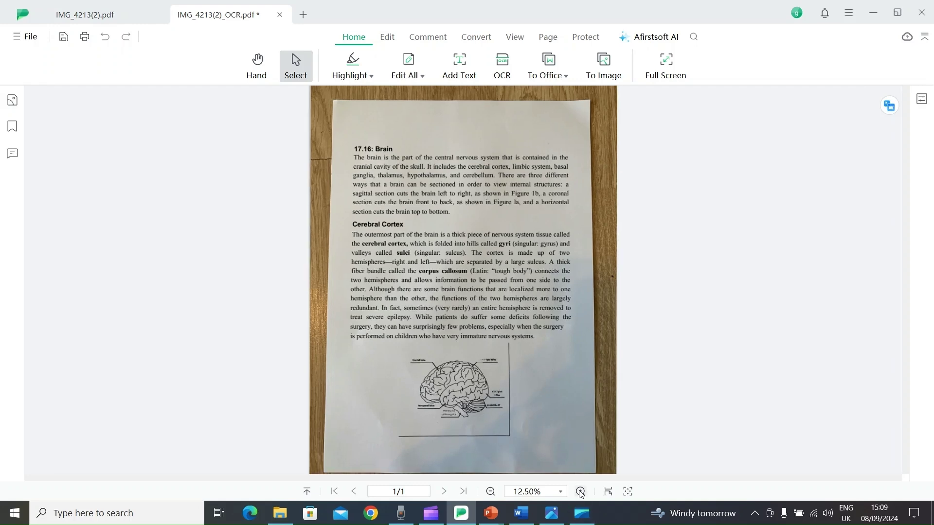
{"action": "left_click", "coordinate": [580, 491]}
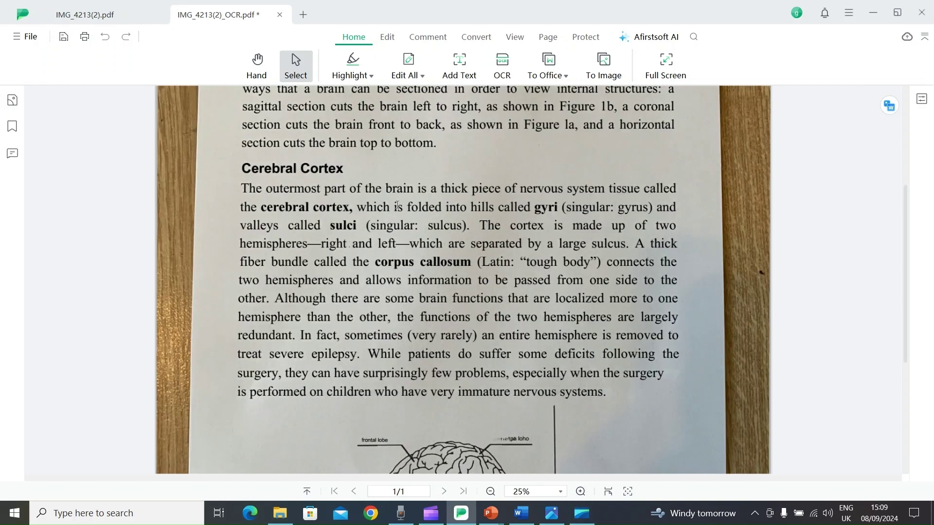
{"action": "left_click", "coordinate": [409, 71]}
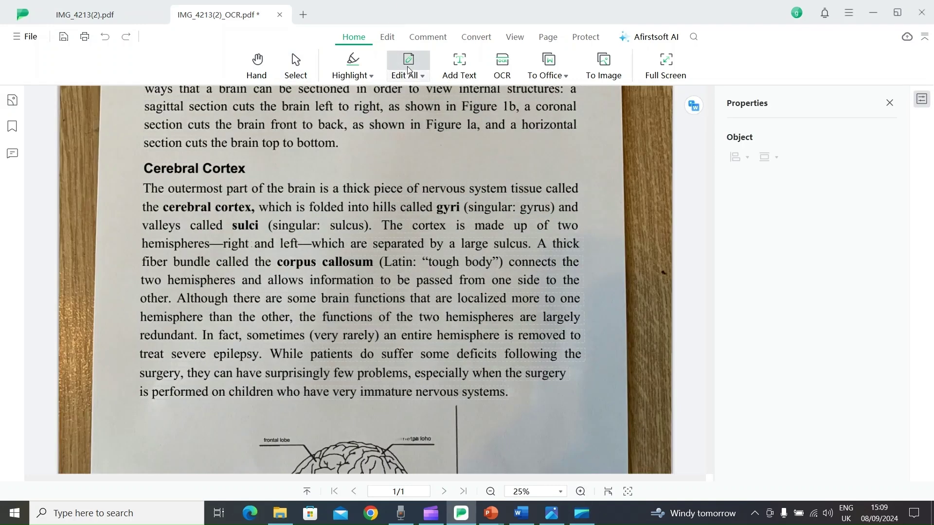
{"action": "left_click", "coordinate": [353, 210]}
{"action": "type", "text": "xcv"}
{"action": "type", "text": "cvx"}
{"action": "type", "text": " dfdsfs"}
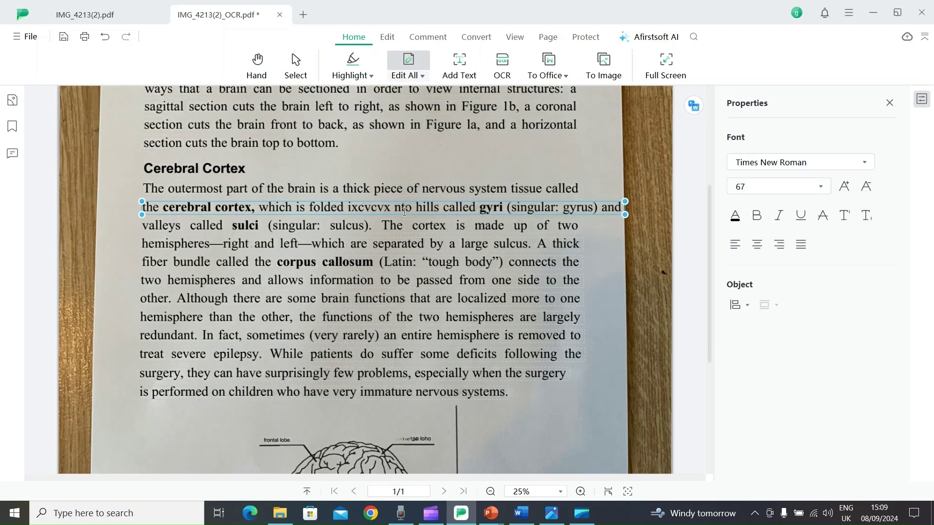
{"action": "type", "text": "df"}
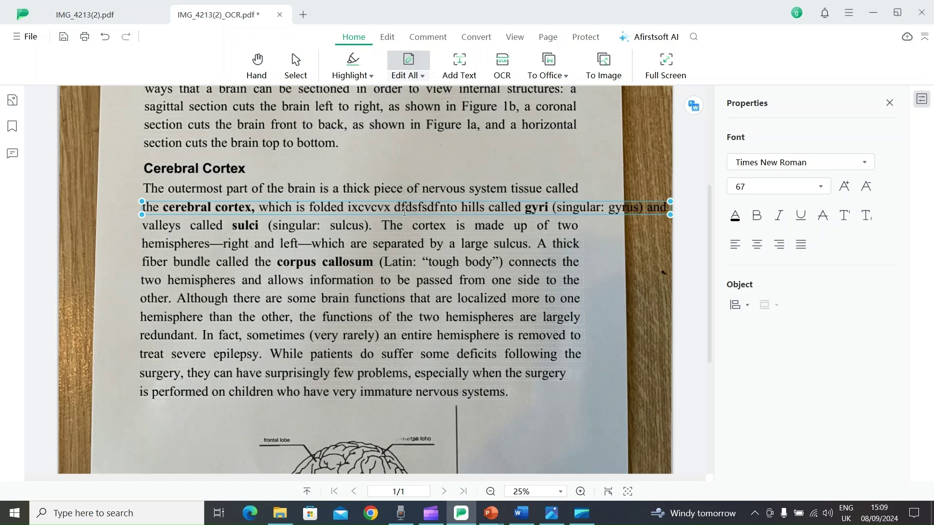
{"action": "key", "text": "BackSpace"}
{"action": "key", "text": "BackSpace"}
{"action": "key", "text": "BackSpace"}
{"action": "key", "text": "BackSpace"}
{"action": "key", "text": "BackSpace"}
{"action": "key", "text": "BackSpace"}
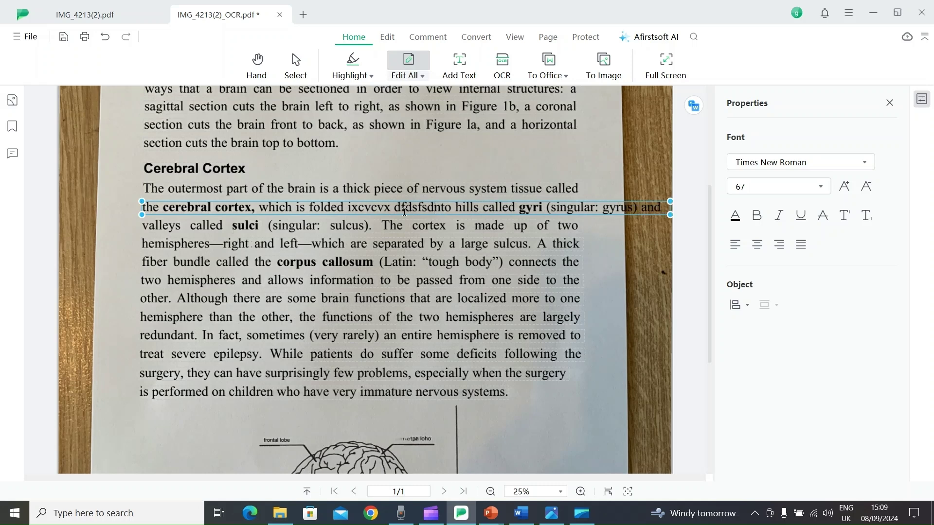
{"action": "key", "text": "BackSpace"}
{"action": "key", "text": "BackSpace"}
{"action": "key", "text": "BackSpace"}
{"action": "key", "text": "BackSpace"}
{"action": "key", "text": "BackSpace"}
{"action": "key", "text": "BackSpace"}
{"action": "key", "text": "BackSpace"}
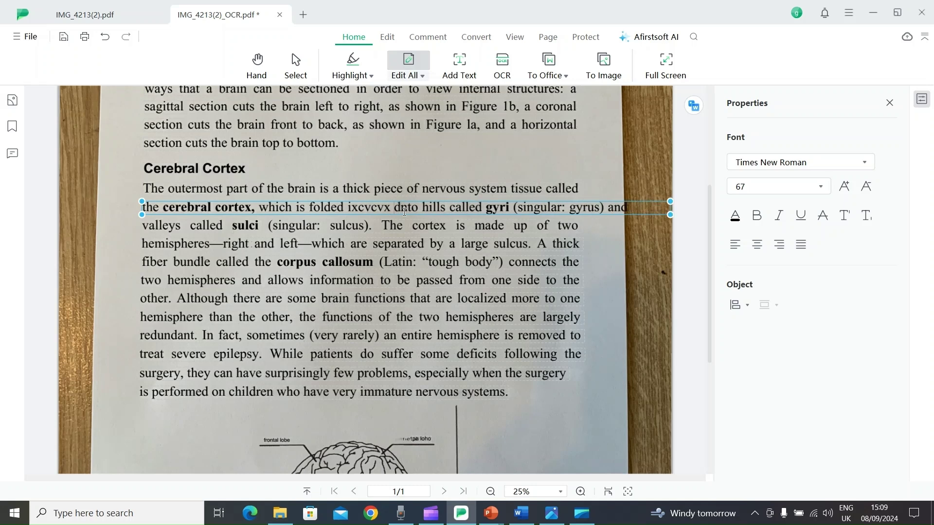
{"action": "key", "text": "BackSpace"}
{"action": "key", "text": "BackSpace"}
{"action": "key", "text": "BackSpace"}
{"action": "key", "text": "BackSpace"}
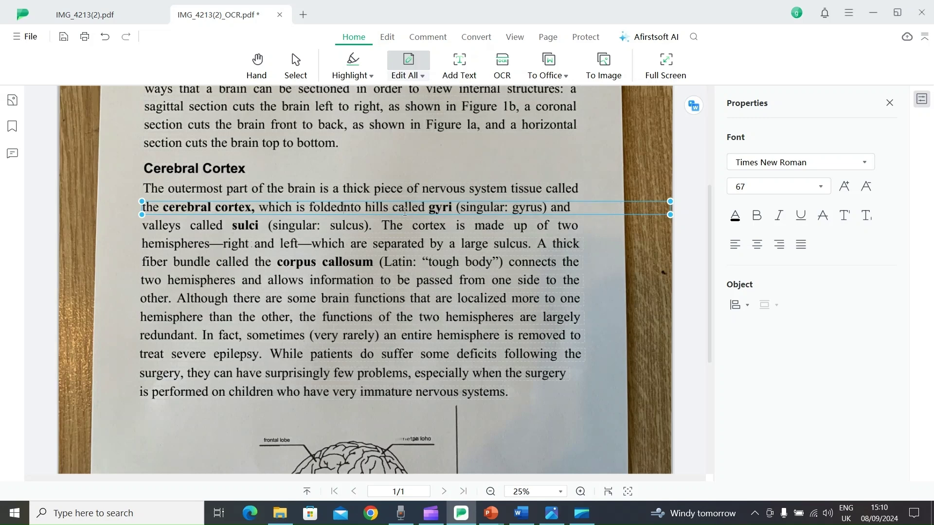
- Highlight the passage from 'valleys called sulci' to 'which are separated' in yellow
{"action": "left_click", "coordinate": [364, 76]}
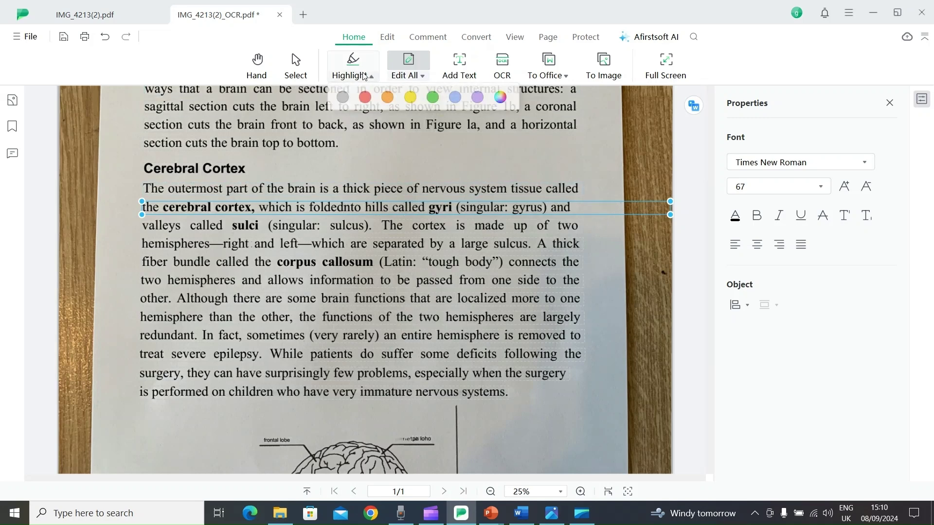
{"action": "left_click", "coordinate": [411, 97]}
{"action": "left_click_drag", "start_coordinate": [253, 226], "coordinate": [516, 245]}
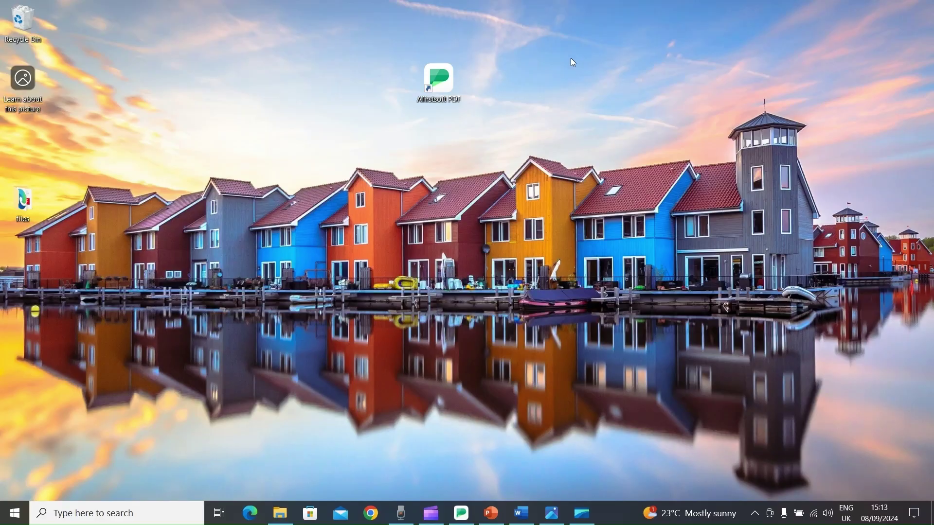
- Open bio.pdf from the Afirstsoft folder in Documents and zoom the page to 100%
{"action": "left_click", "coordinate": [450, 76]}
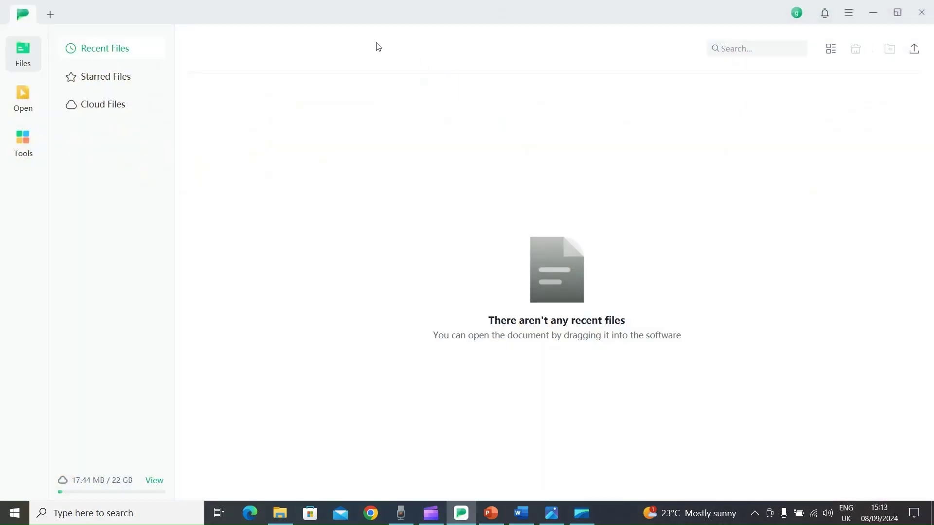
{"action": "left_click", "coordinate": [48, 16]}
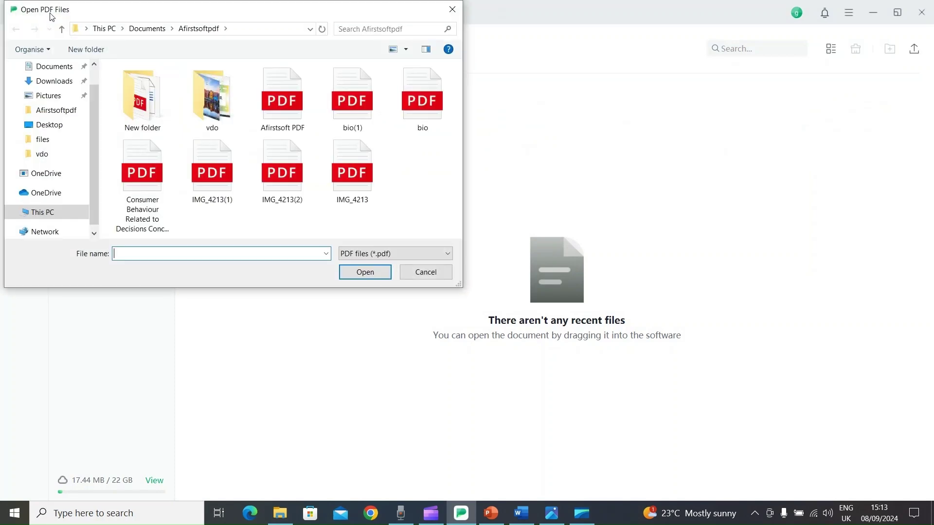
{"action": "left_click", "coordinate": [413, 104]}
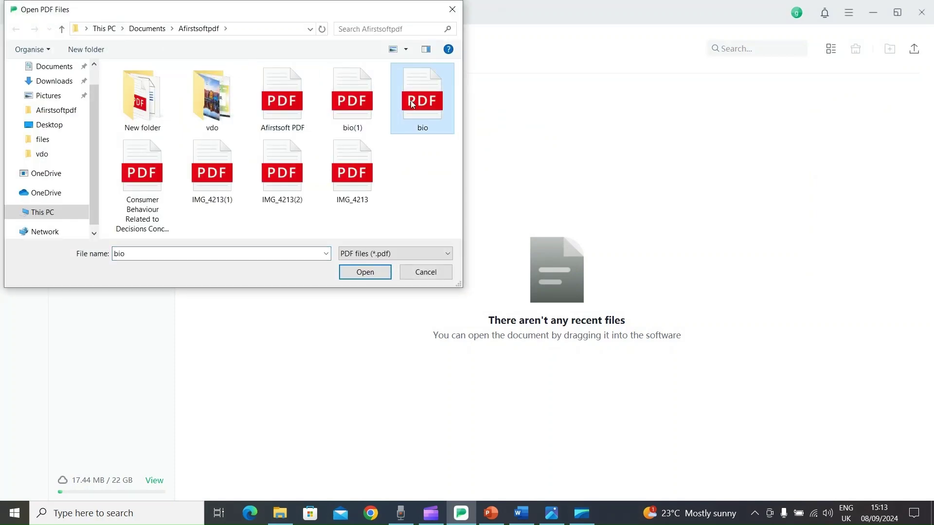
{"action": "left_click", "coordinate": [375, 272]}
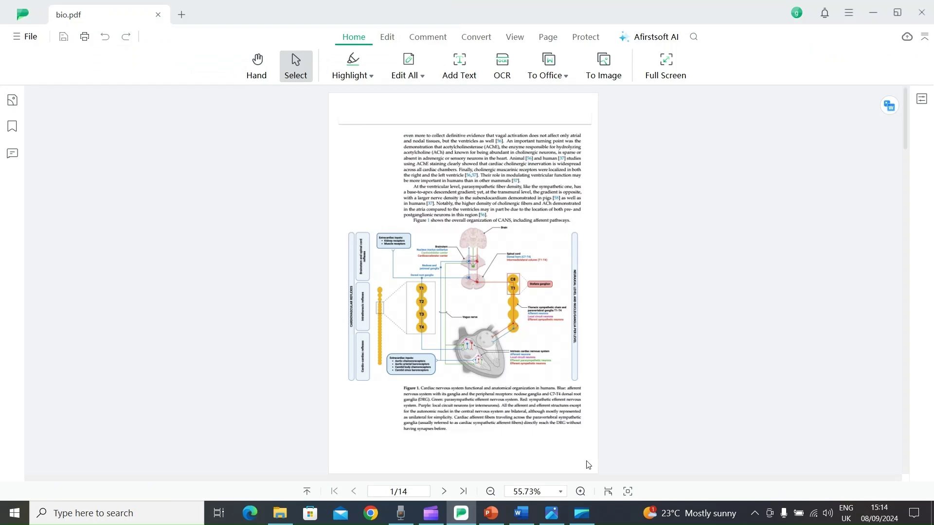
{"action": "left_click", "coordinate": [582, 495]}
{"action": "left_click", "coordinate": [583, 495]}
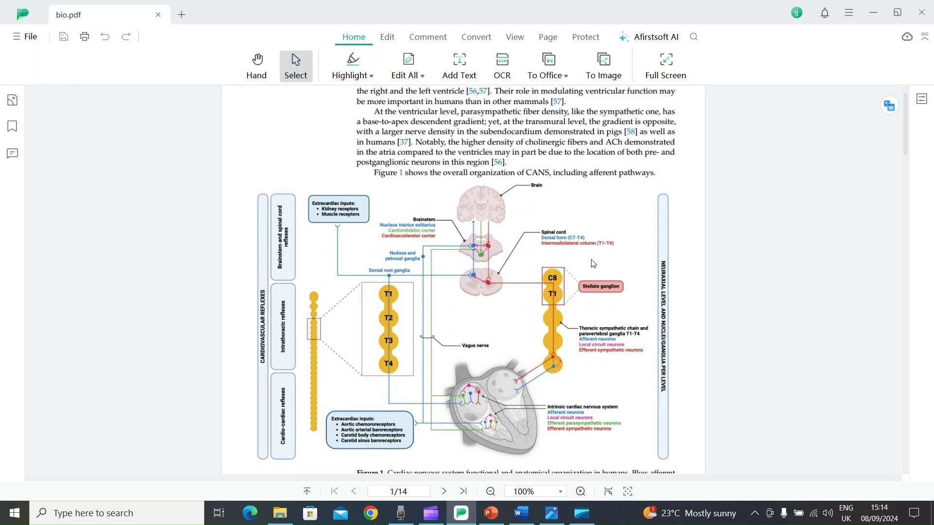
{"action": "left_click", "coordinate": [644, 39]}
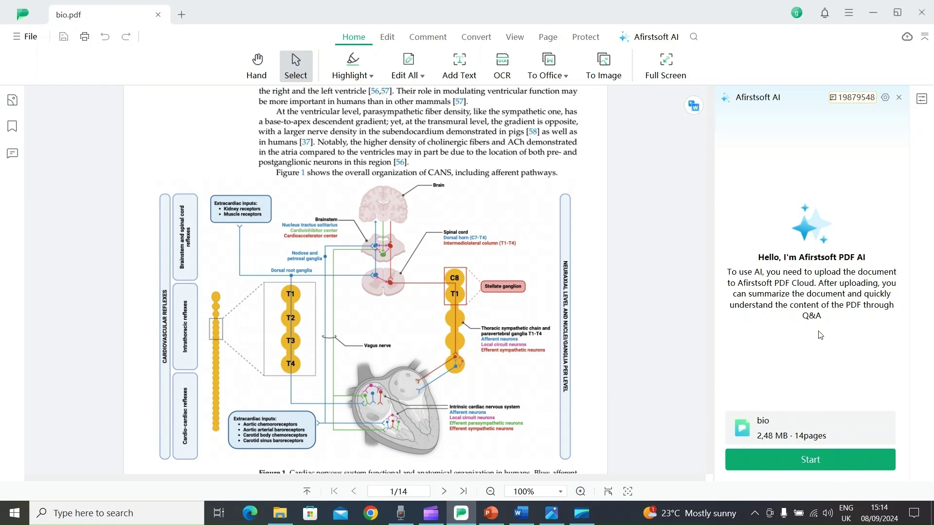
- Upload bio.pdf to the AI assistant, ask about the impact of diabetes, and copy the answer
{"action": "left_click", "coordinate": [805, 470]}
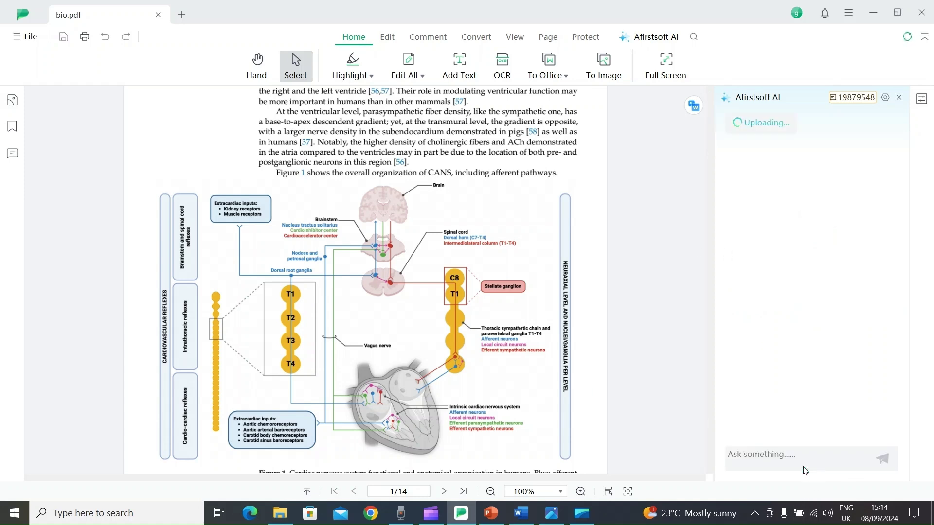
{"action": "scroll", "coordinate": [523, 294], "scroll_direction": "down", "scroll_amount": 5}
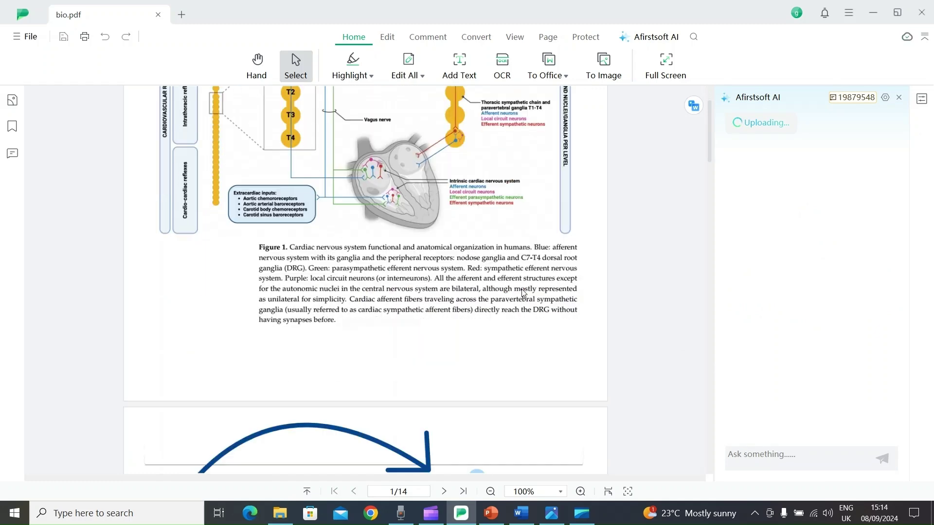
{"action": "scroll", "coordinate": [524, 294], "scroll_direction": "down", "scroll_amount": 7}
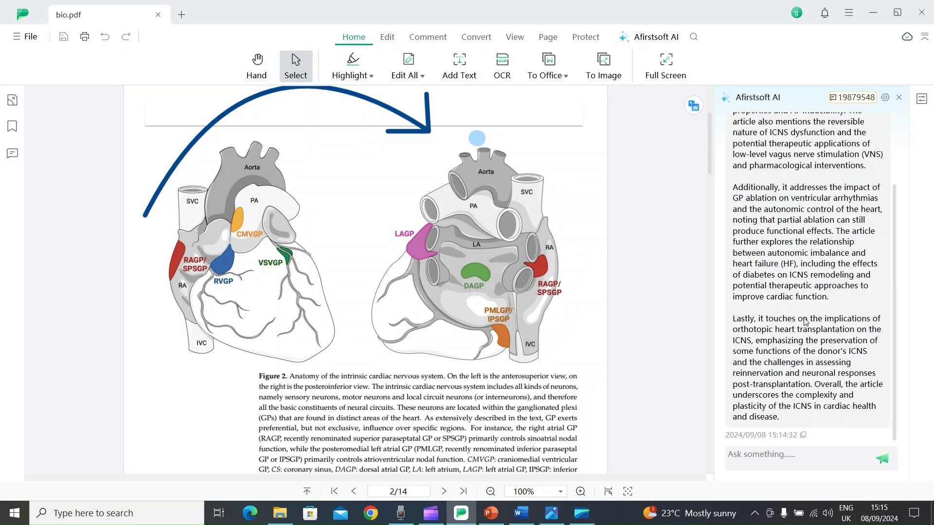
{"action": "left_click", "coordinate": [788, 459]}
{"action": "type", "text": "impact of diabetes"}
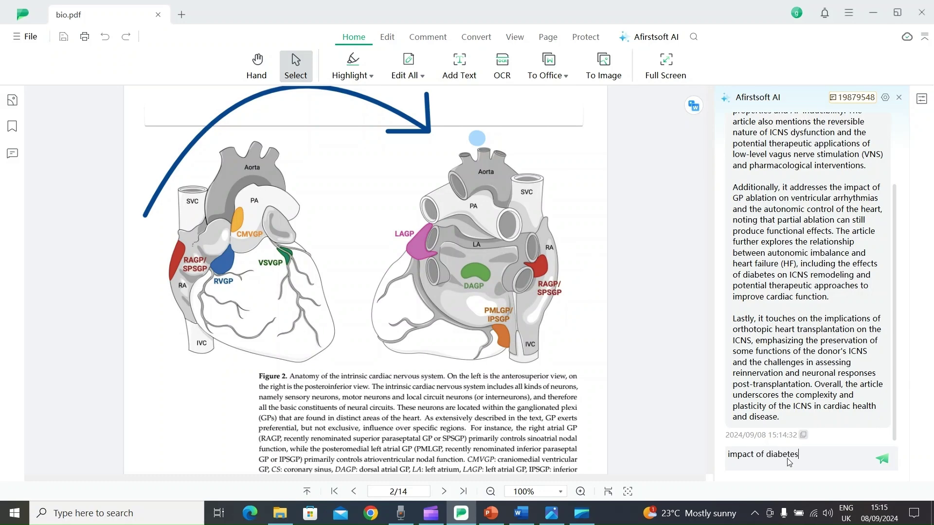
{"action": "key", "text": "Return"}
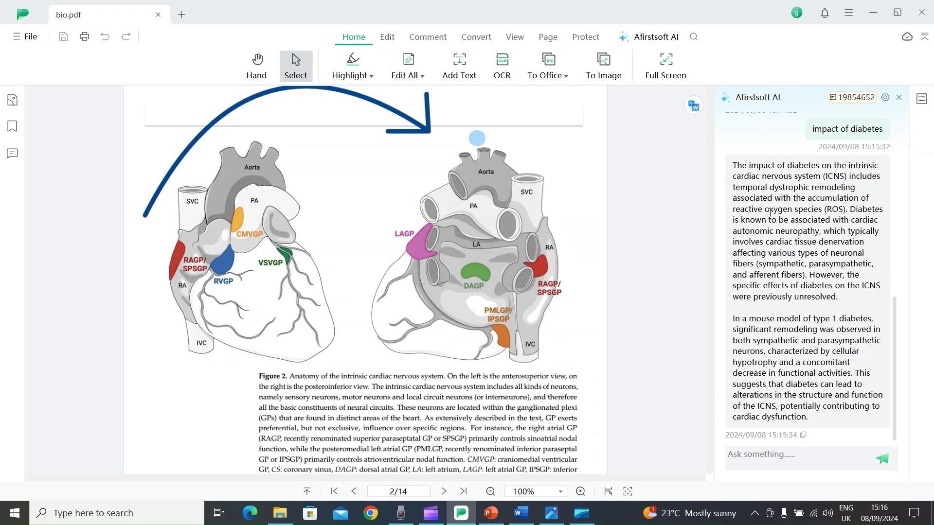
{"action": "left_click", "coordinate": [806, 437]}
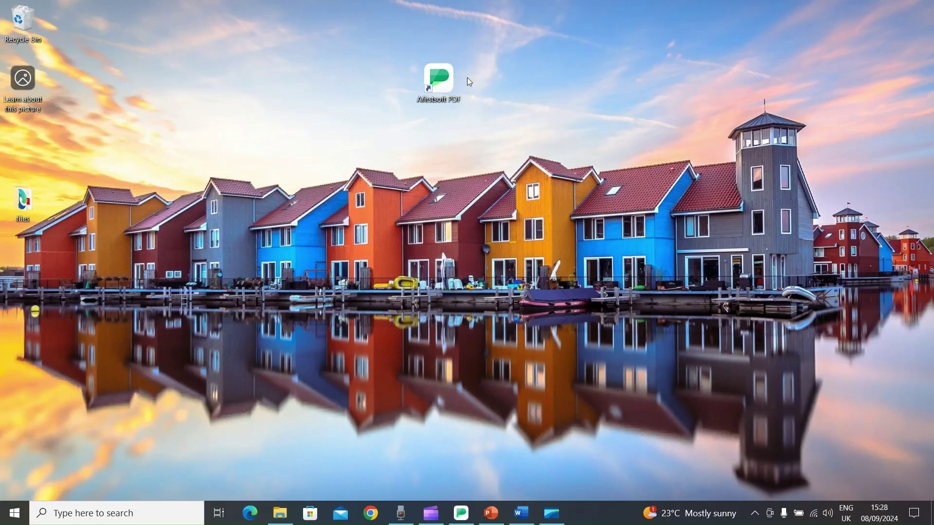
- Reopen bio.pdf in a new Afirstsoft PDF window, shown at 150% on page 1
{"action": "double_click", "coordinate": [439, 79]}
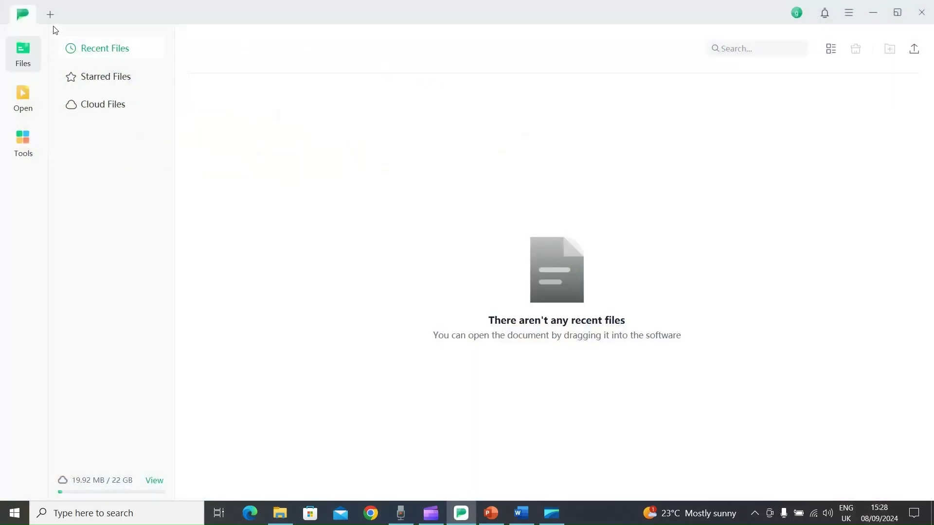
{"action": "left_click", "coordinate": [50, 17]}
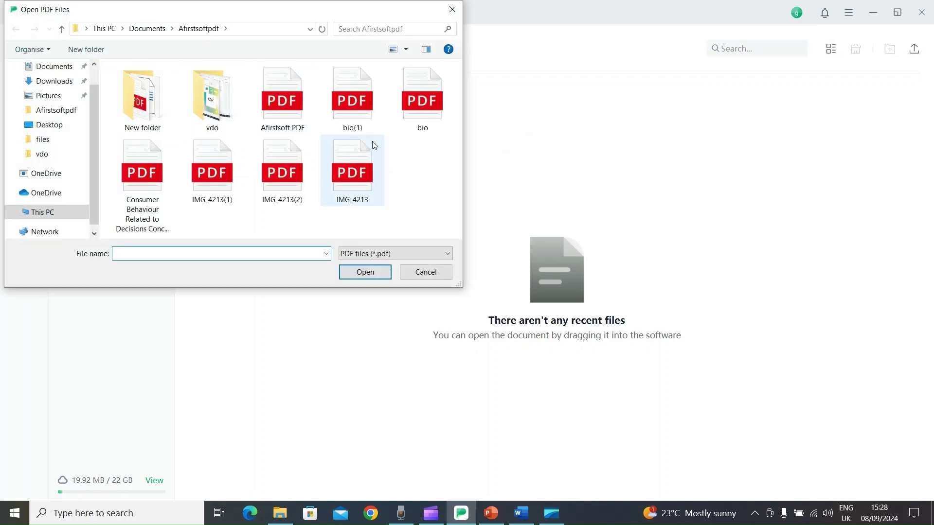
{"action": "left_click", "coordinate": [412, 100]}
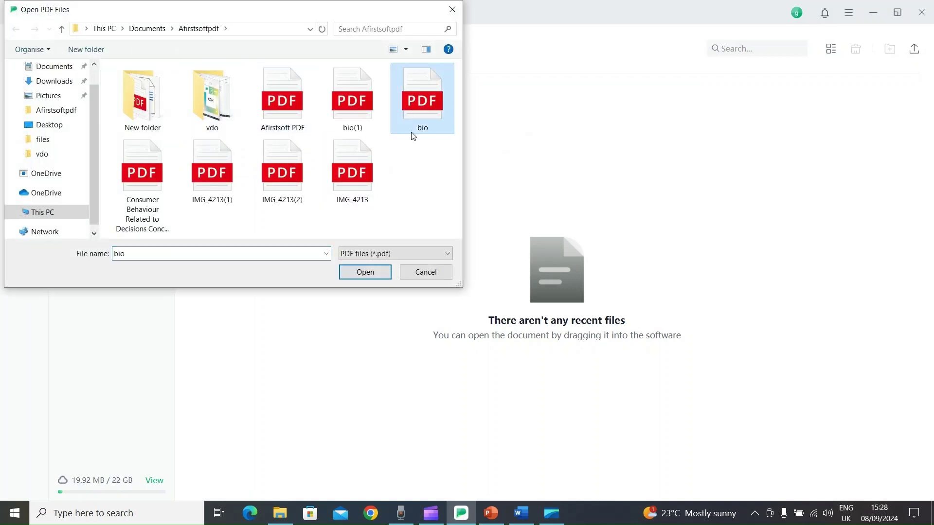
{"action": "left_click", "coordinate": [377, 275]}
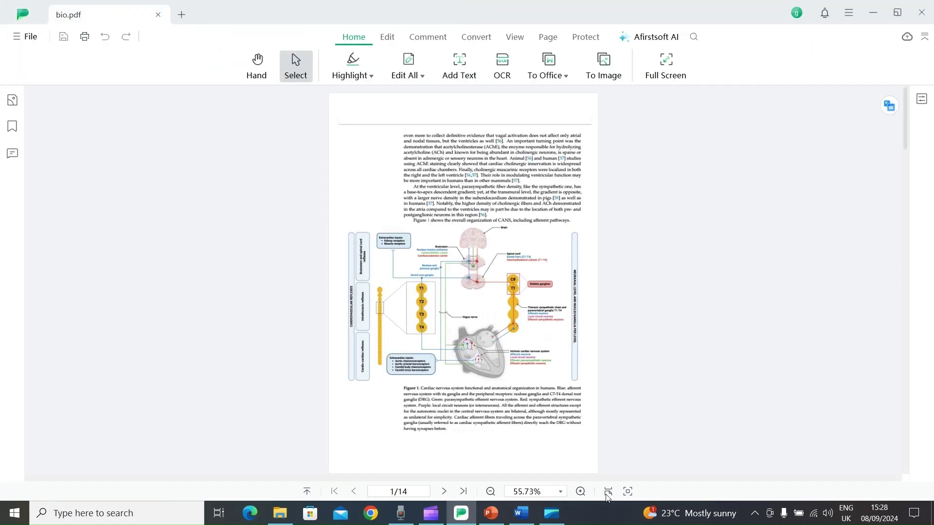
{"action": "left_click", "coordinate": [608, 492]}
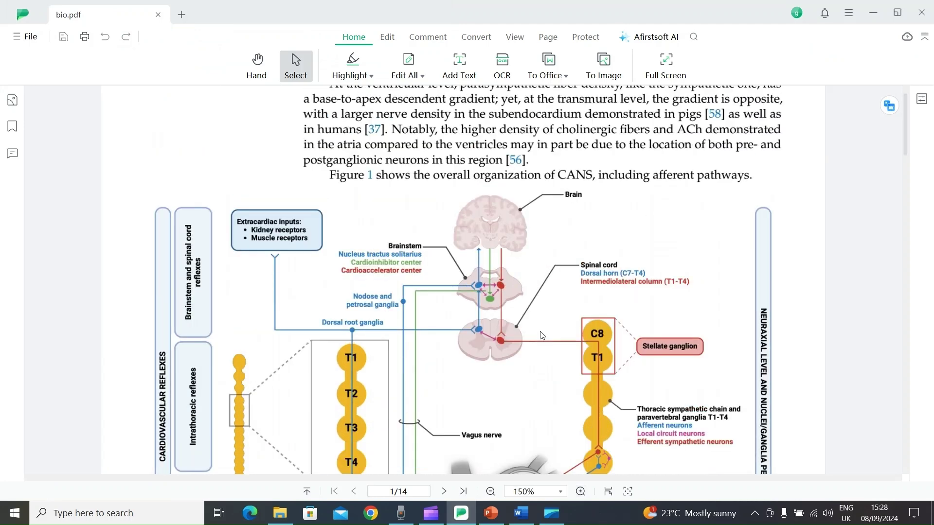
{"action": "scroll", "coordinate": [541, 336], "scroll_direction": "up", "scroll_amount": 3}
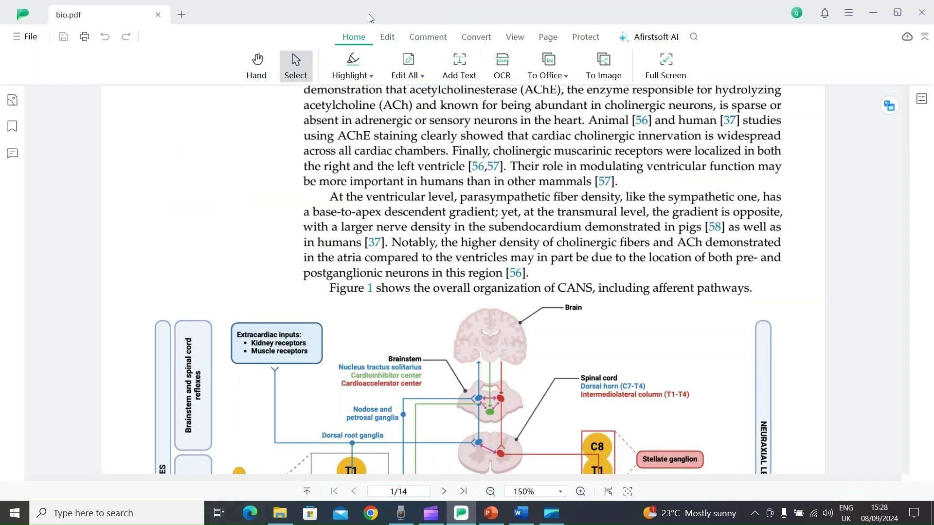
{"action": "left_click", "coordinate": [392, 44]}
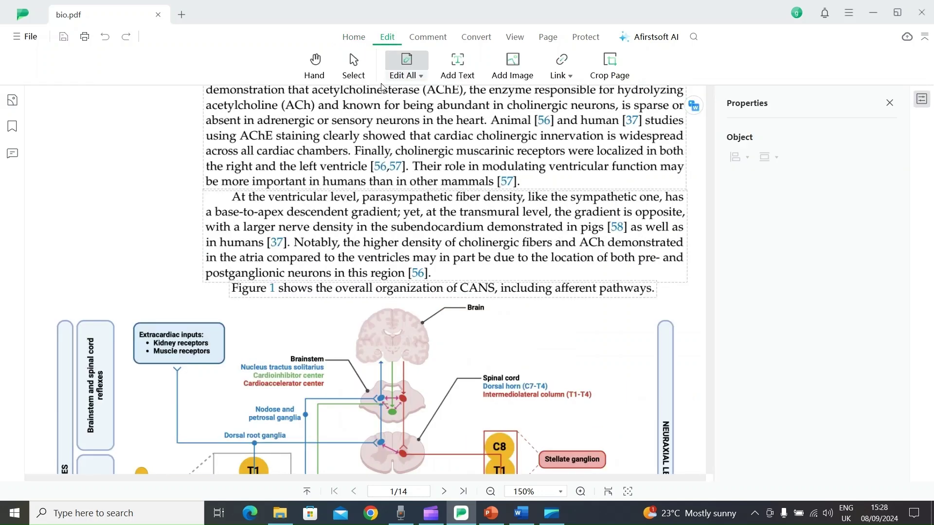
- Delete the acetylcholinesterase and acetylcholine clause before 'known' in the first paragraph
{"action": "scroll", "coordinate": [365, 109], "scroll_direction": "up", "scroll_amount": 1}
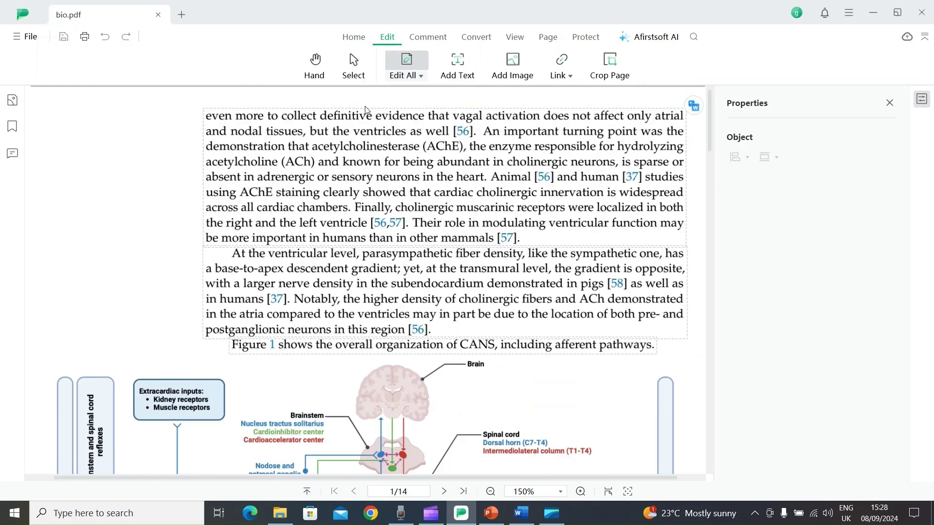
{"action": "left_click", "coordinate": [344, 162]}
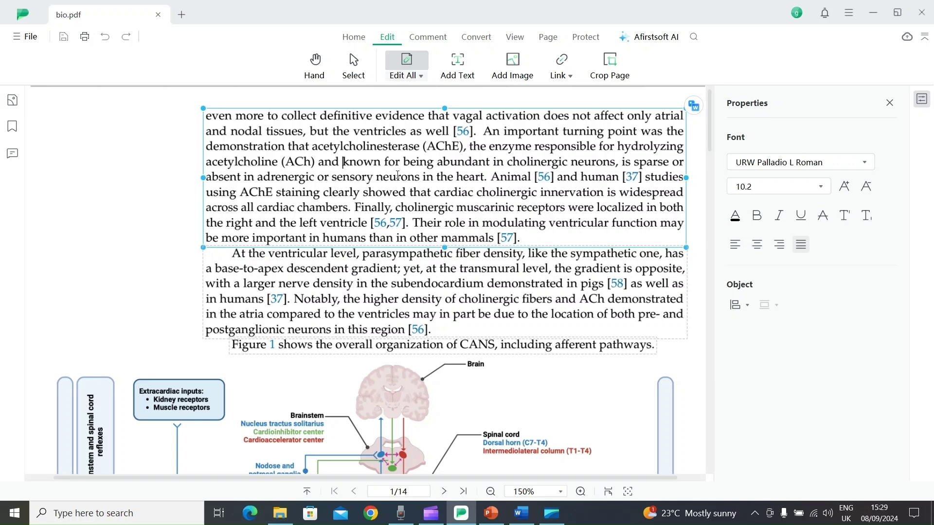
{"action": "type", "text": "cvcvvcbvbvcb "}
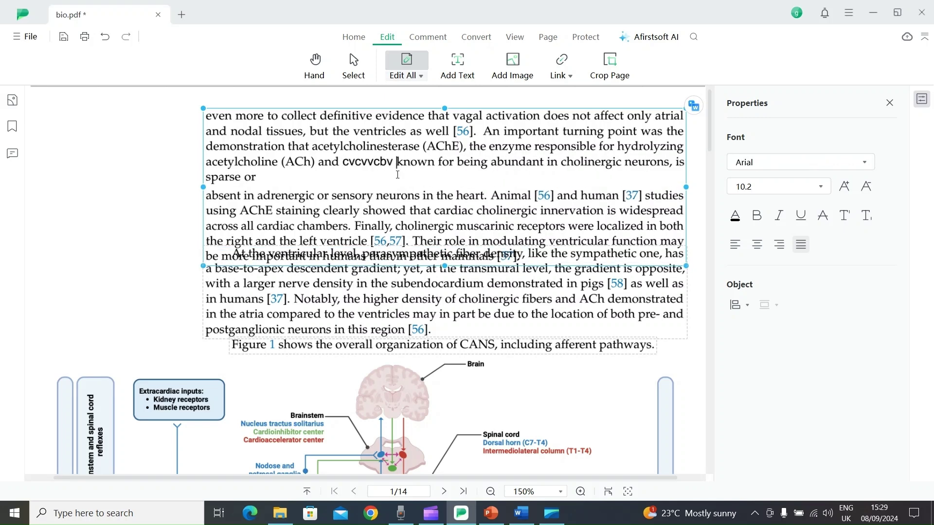
{"action": "type", "text": "vcbcv"}
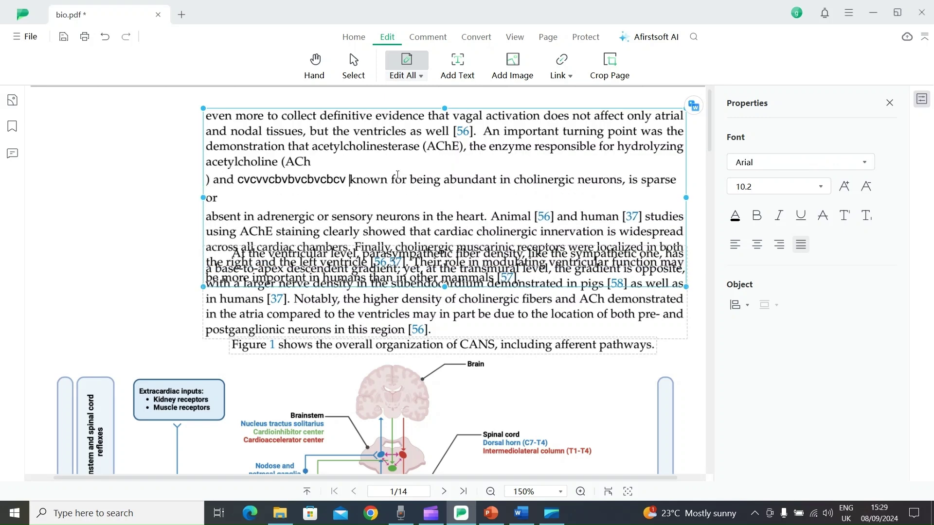
{"action": "key", "text": "BackSpace"}
{"action": "key", "text": "BackSpace"}
{"action": "key", "text": "BackSpace"}
{"action": "key", "text": "BackSpace"}
{"action": "key", "text": "BackSpace"}
{"action": "key", "text": "BackSpace"}
{"action": "key", "text": "BackSpace"}
{"action": "key", "text": "BackSpace"}
{"action": "key", "text": "BackSpace"}
{"action": "key", "text": "BackSpace"}
{"action": "key", "text": "BackSpace"}
{"action": "key", "text": "BackSpace"}
{"action": "key", "text": "BackSpace"}
{"action": "key", "text": "BackSpace"}
{"action": "key", "text": "BackSpace"}
{"action": "key", "text": "BackSpace"}
{"action": "key", "text": "BackSpace"}
{"action": "key", "text": "BackSpace"}
{"action": "key", "text": "BackSpace"}
{"action": "key", "text": "BackSpace"}
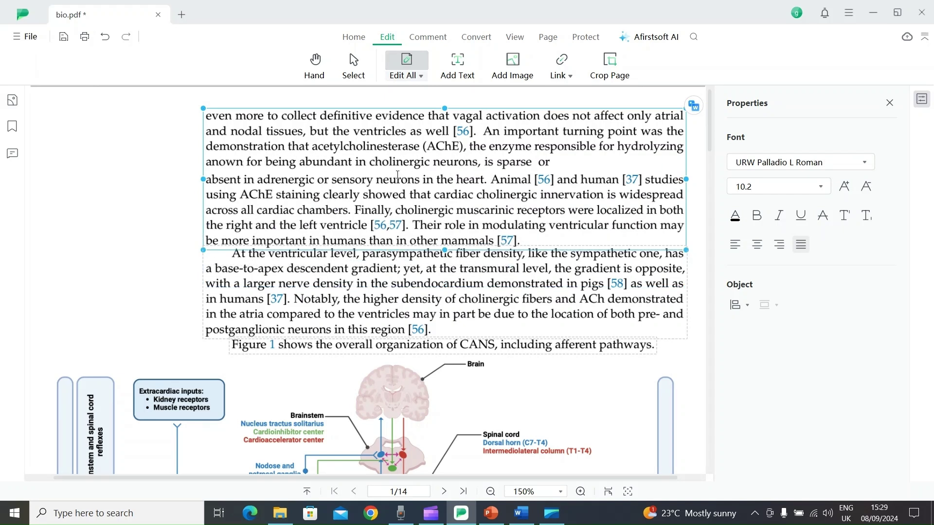
{"action": "key", "text": "BackSpace"}
{"action": "key", "text": "BackSpace"}
{"action": "key", "text": "BackSpace"}
{"action": "key", "text": "BackSpace"}
{"action": "key", "text": "BackSpace"}
{"action": "key", "text": "BackSpace"}
{"action": "key", "text": "BackSpace"}
{"action": "key", "text": "BackSpace"}
{"action": "key", "text": "BackSpace"}
{"action": "key", "text": "BackSpace"}
{"action": "key", "text": "BackSpace"}
{"action": "key", "text": "BackSpace"}
{"action": "key", "text": "BackSpace"}
{"action": "key", "text": "BackSpace"}
{"action": "key", "text": "BackSpace"}
{"action": "key", "text": "BackSpace"}
{"action": "key", "text": "BackSpace"}
{"action": "key", "text": "BackSpace"}
{"action": "key", "text": "BackSpace"}
{"action": "key", "text": "BackSpace"}
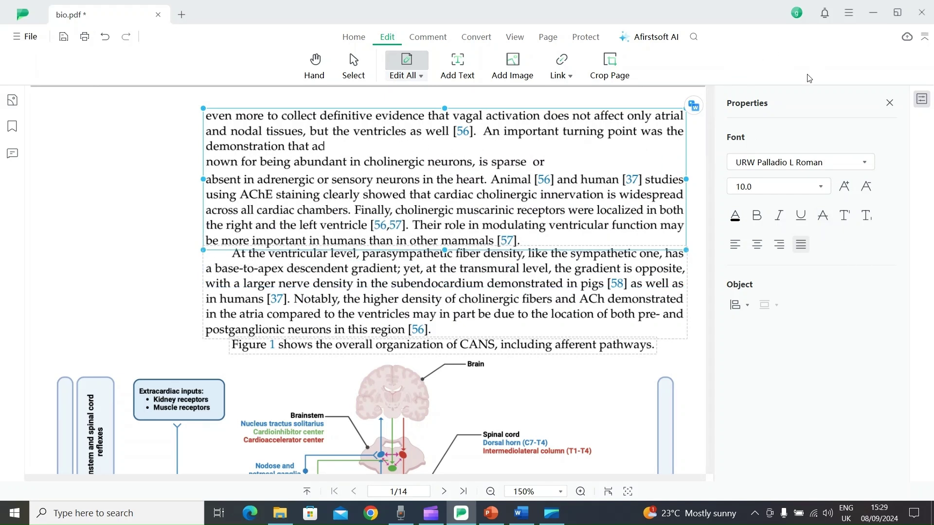
- Check the font and font size lists, leaving both unchanged
{"action": "left_click", "coordinate": [792, 165]}
{"action": "left_click", "coordinate": [791, 166]}
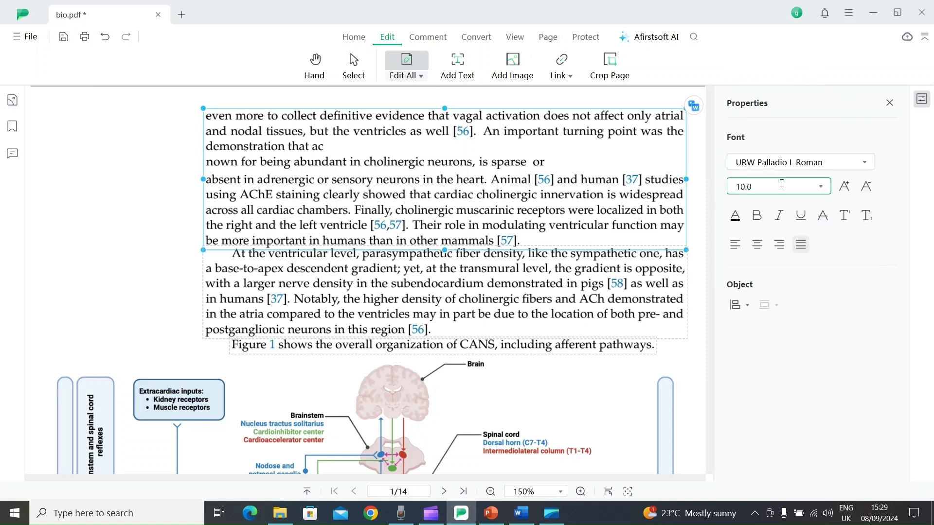
{"action": "left_click", "coordinate": [821, 188]}
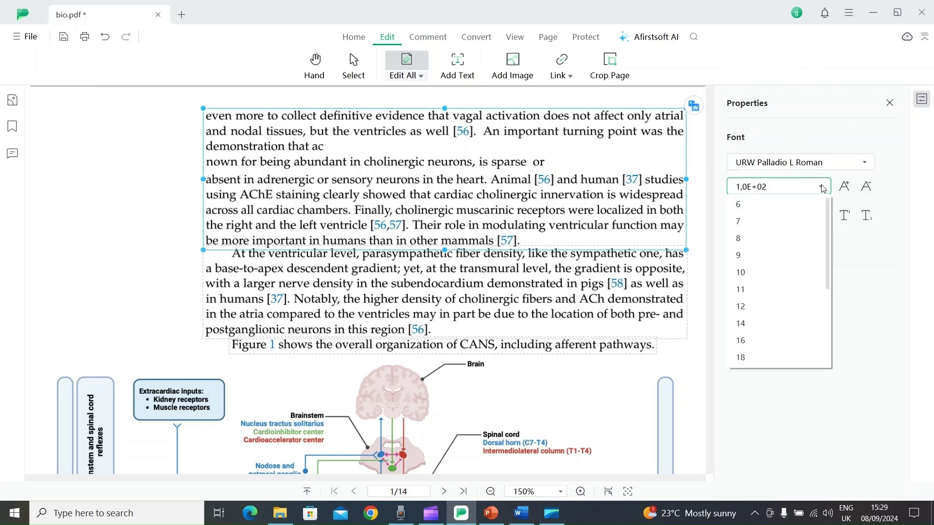
{"action": "left_click", "coordinate": [847, 241]}
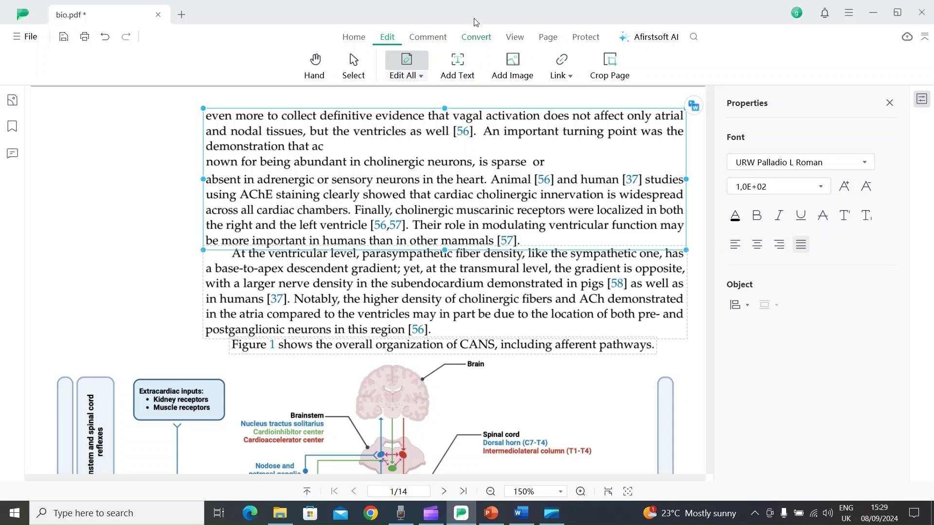
{"action": "left_click", "coordinate": [523, 80]}
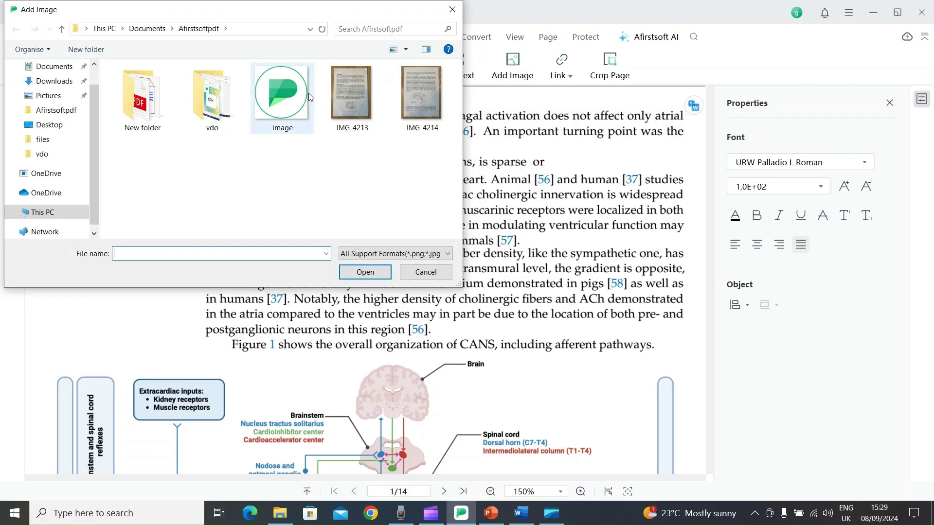
{"action": "left_click", "coordinate": [286, 100]}
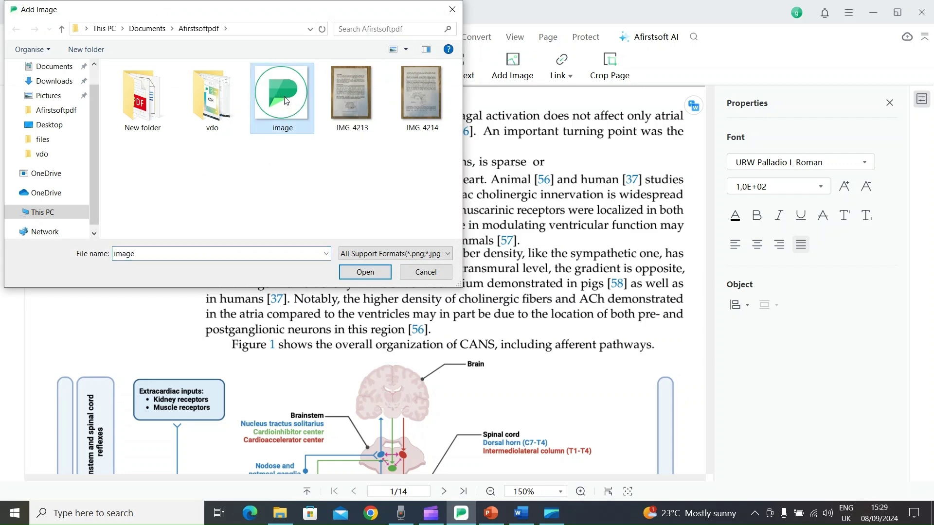
{"action": "left_click", "coordinate": [379, 271]}
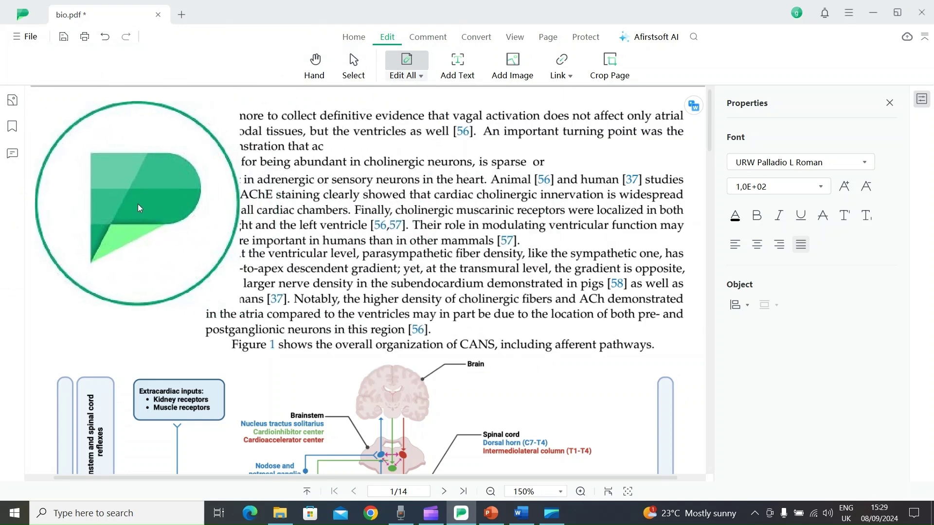
{"action": "left_click", "coordinate": [139, 205]}
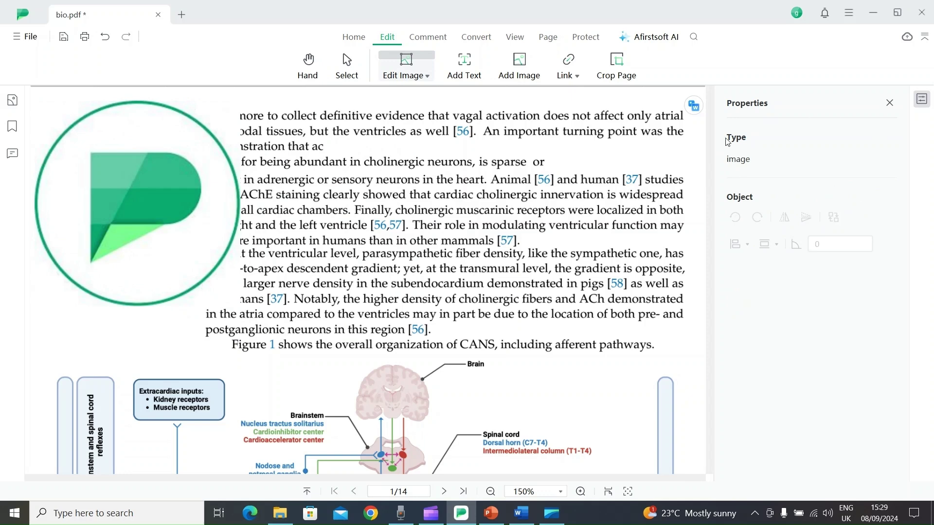
{"action": "left_click", "coordinate": [183, 133]}
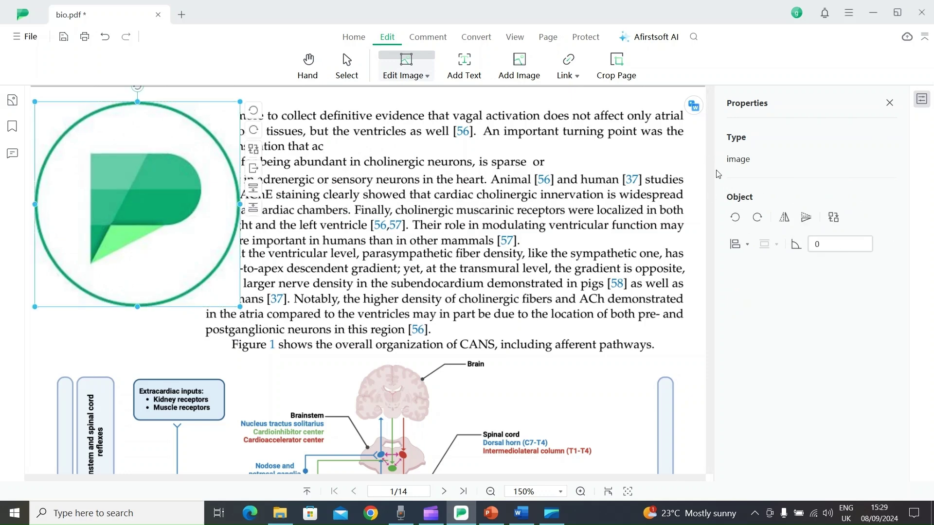
{"action": "scroll", "coordinate": [187, 292], "scroll_direction": "down", "scroll_amount": 2}
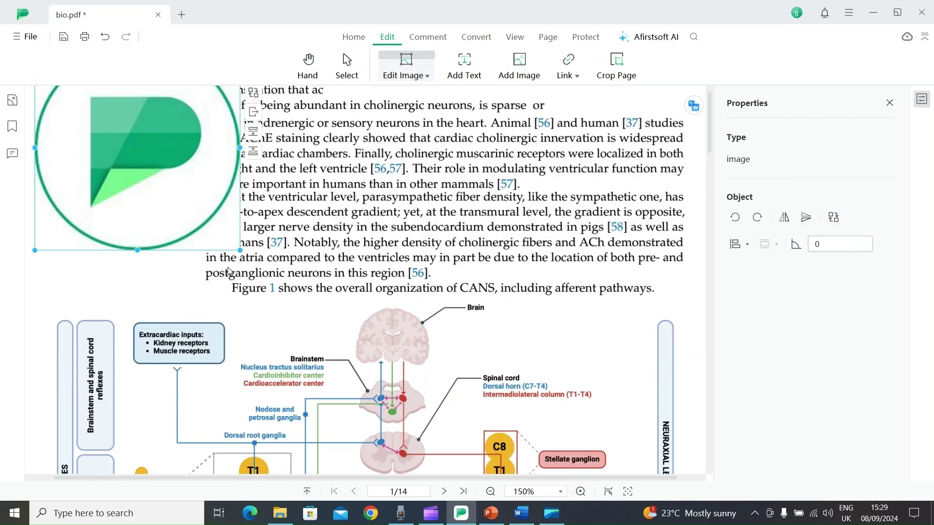
{"action": "left_click", "coordinate": [242, 255]}
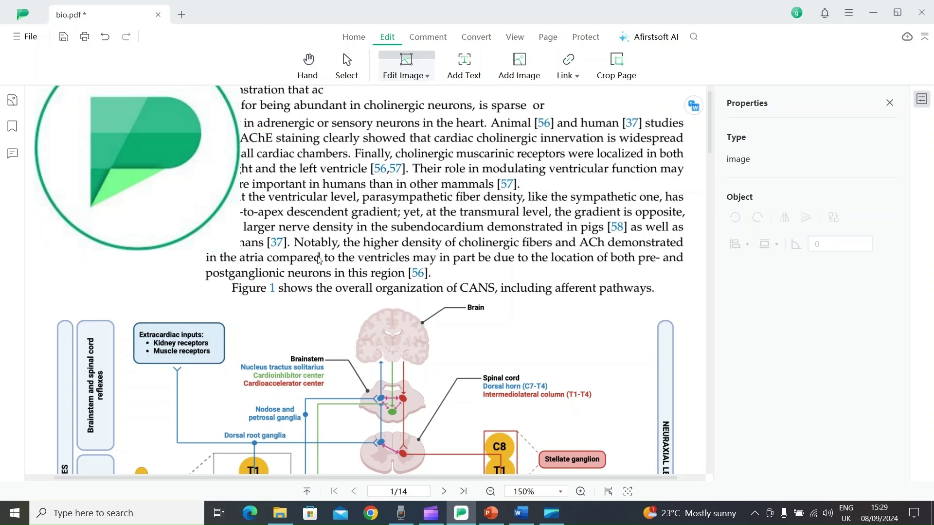
{"action": "scroll", "coordinate": [377, 258], "scroll_direction": "up", "scroll_amount": 3}
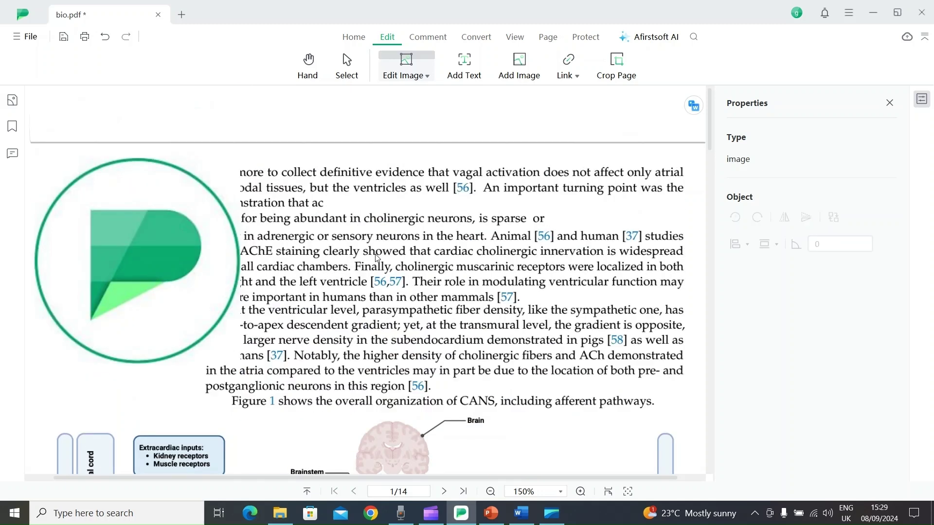
{"action": "left_click", "coordinate": [464, 66]}
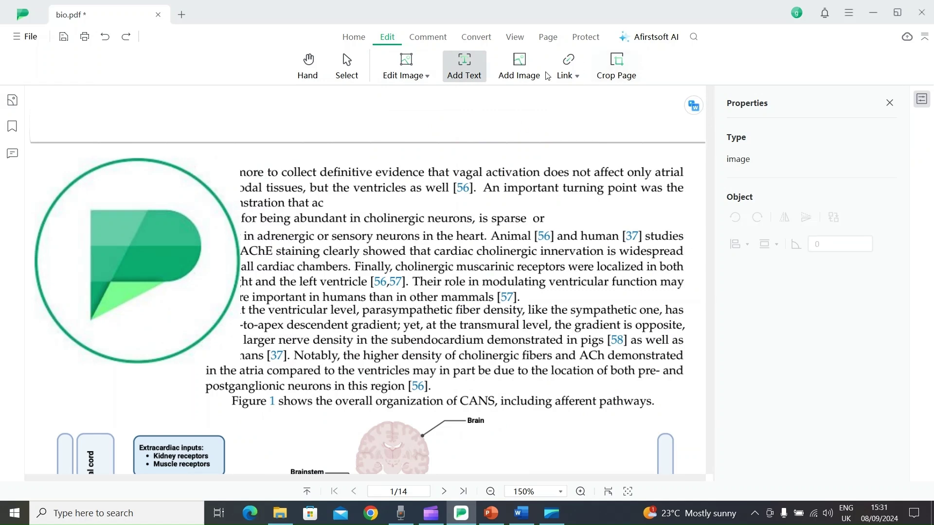
{"action": "left_click", "coordinate": [567, 82]}
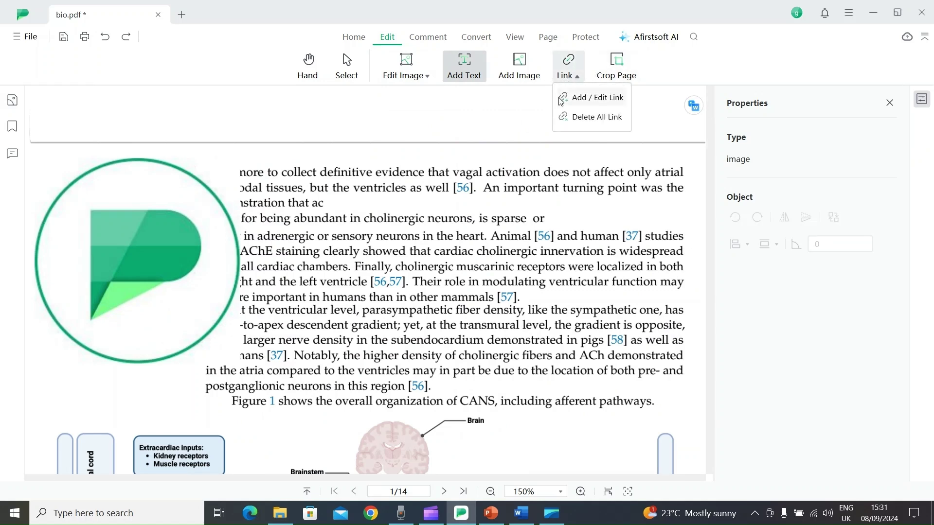
- Cancel a web-page link across the page top, then crop page 1 to 14.95cm × 27.34cm excluding the logo
{"action": "left_click", "coordinate": [571, 100]}
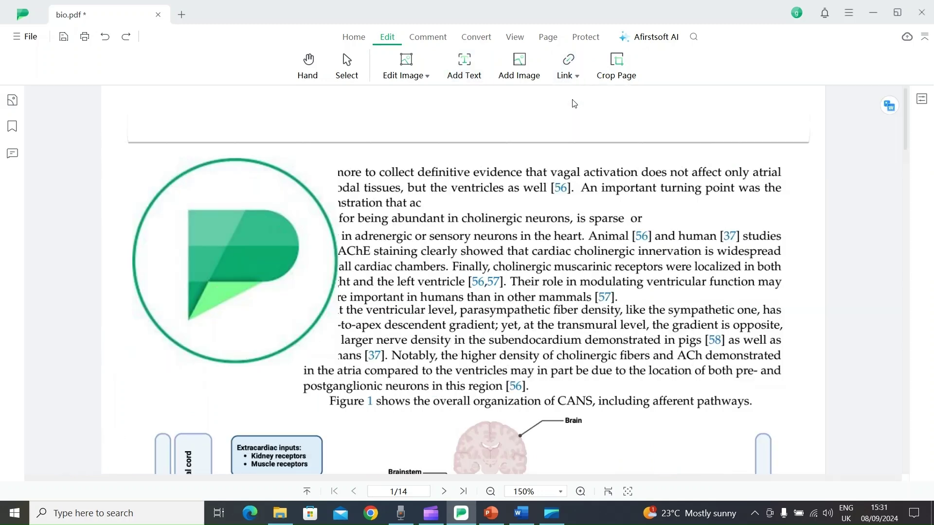
{"action": "left_click_drag", "start_coordinate": [289, 102], "coordinate": [592, 135]}
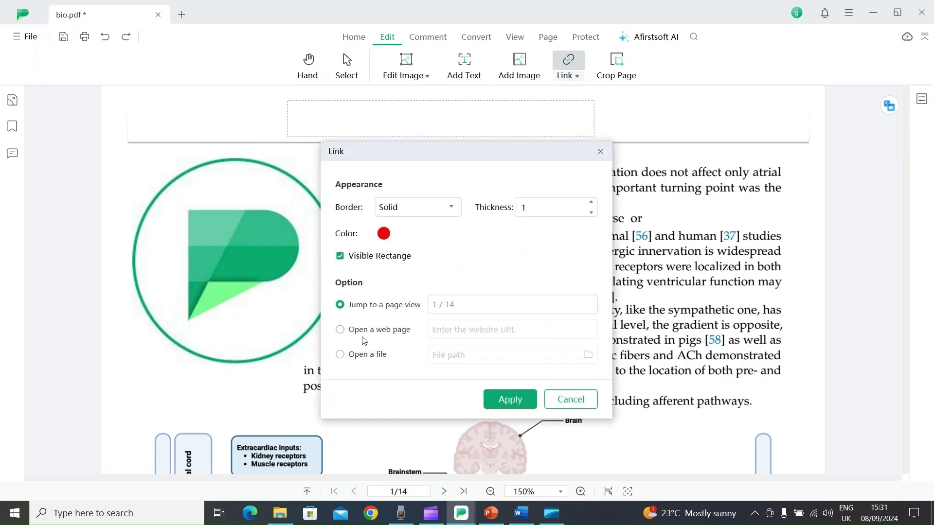
{"action": "left_click", "coordinate": [365, 335]}
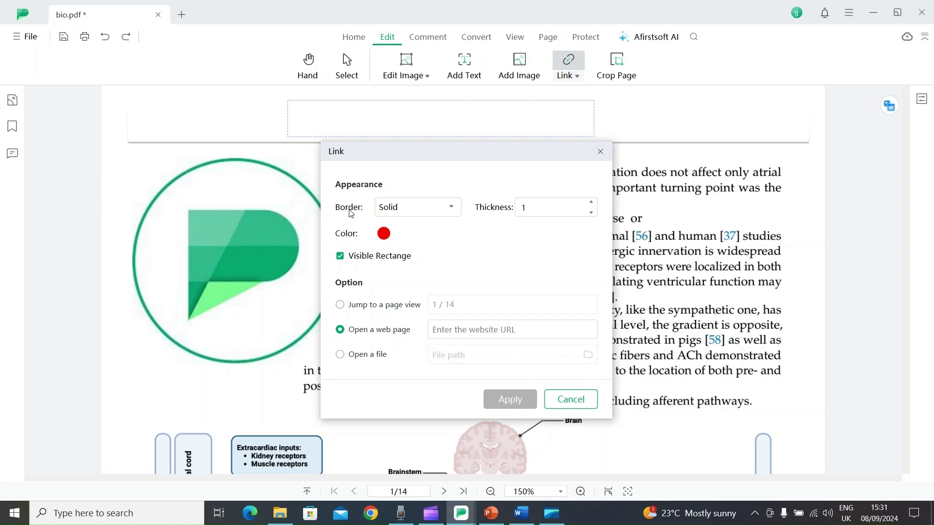
{"action": "key", "text": "Escape"}
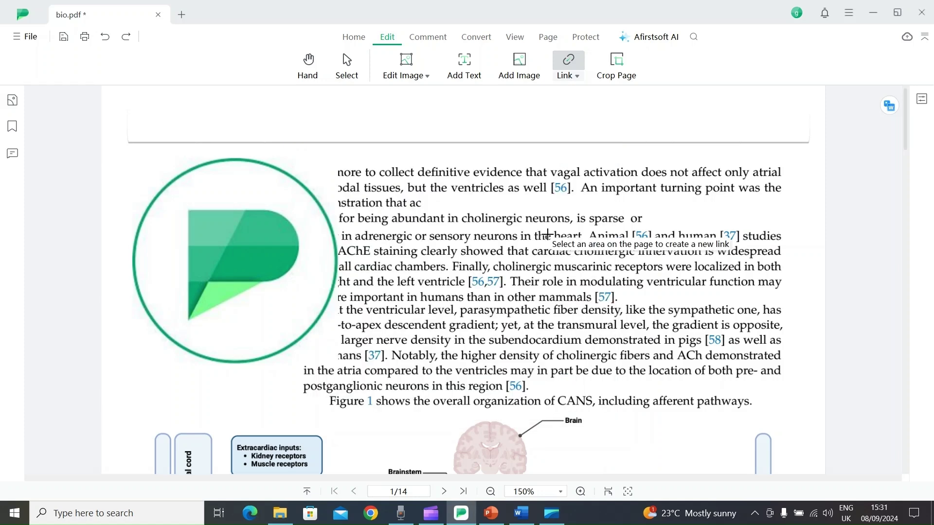
{"action": "left_click", "coordinate": [614, 76]}
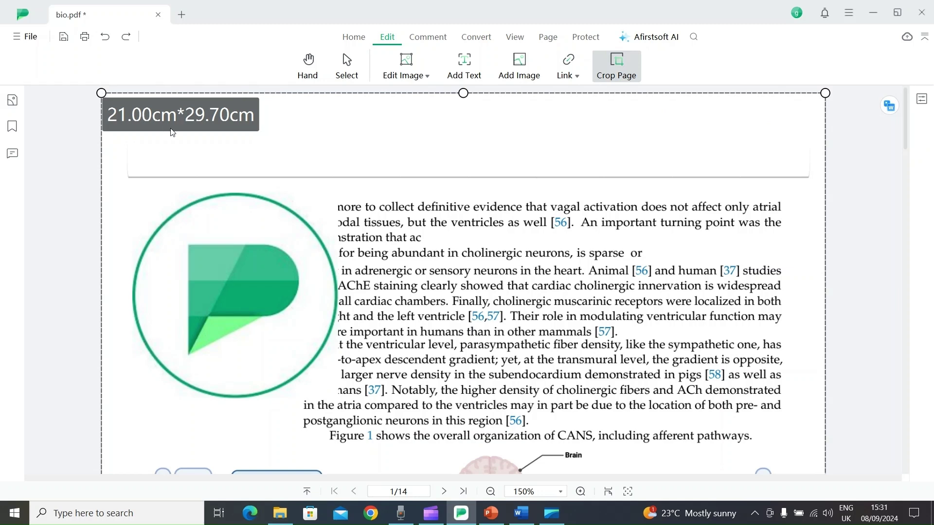
{"action": "left_click_drag", "start_coordinate": [101, 93], "coordinate": [311, 175]}
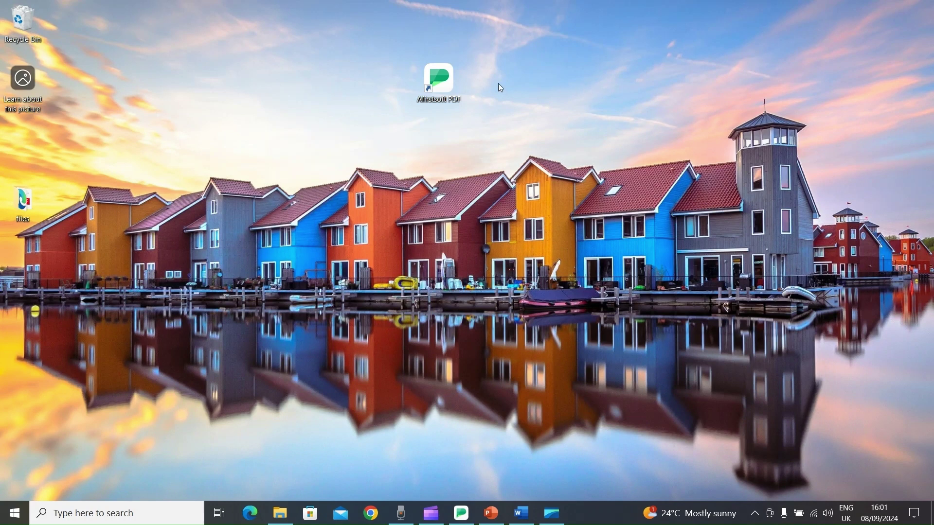
- Launch Afirstsoft PDF and open bio.pdf in a new tab
{"action": "double_click", "coordinate": [456, 86]}
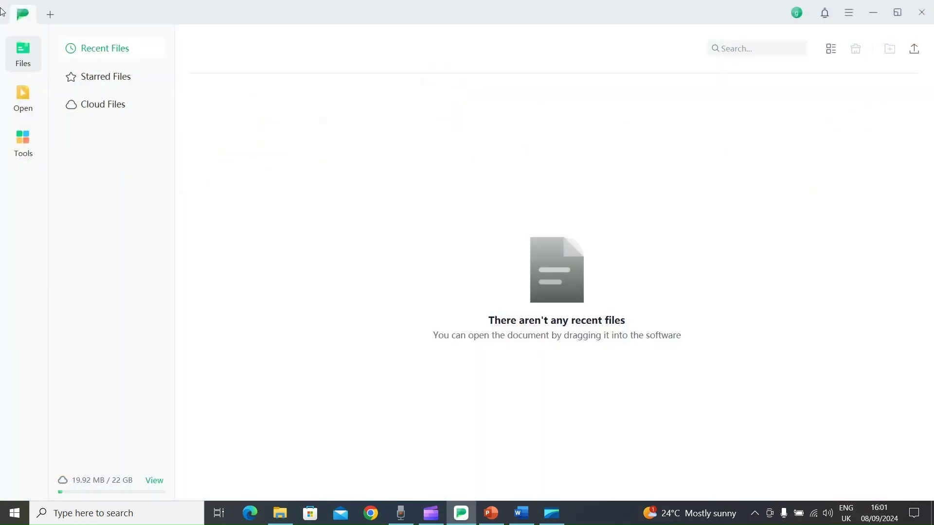
{"action": "left_click", "coordinate": [50, 14]}
{"action": "left_click", "coordinate": [419, 119]}
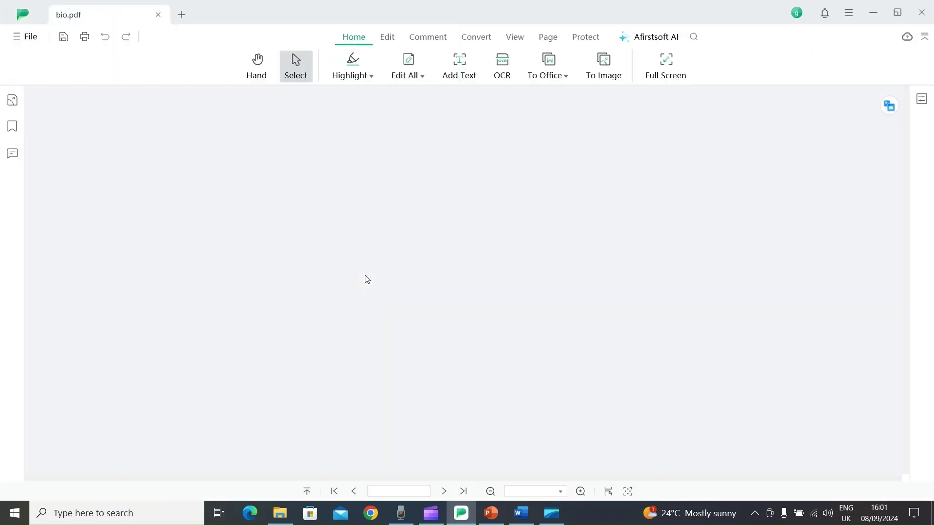
- Zoom to 125% and scroll down to the Figure 2 caption on page 2
{"action": "left_click", "coordinate": [581, 492]}
{"action": "left_click", "coordinate": [580, 492]}
{"action": "left_click", "coordinate": [581, 492]}
{"action": "scroll", "coordinate": [543, 328], "scroll_direction": "up", "scroll_amount": 4}
{"action": "scroll", "coordinate": [543, 329], "scroll_direction": "down", "scroll_amount": 15}
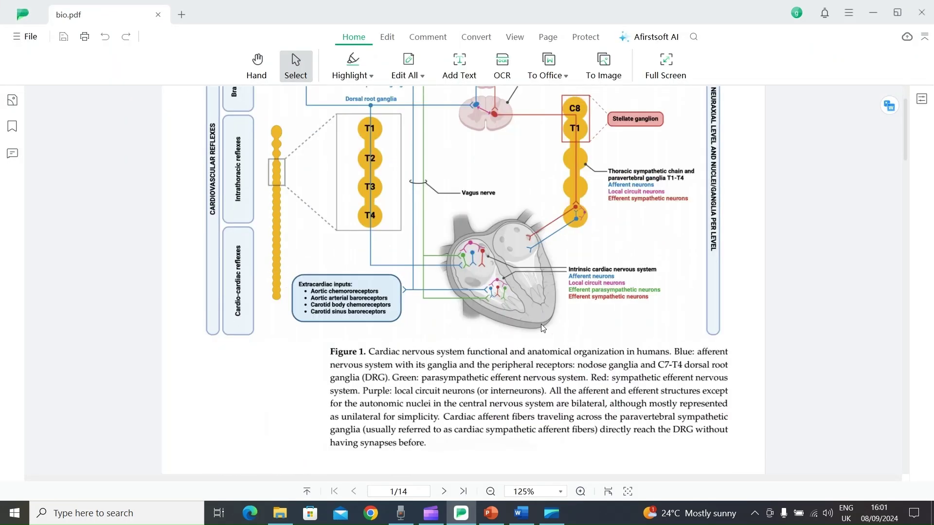
{"action": "scroll", "coordinate": [543, 329], "scroll_direction": "down", "scroll_amount": 3}
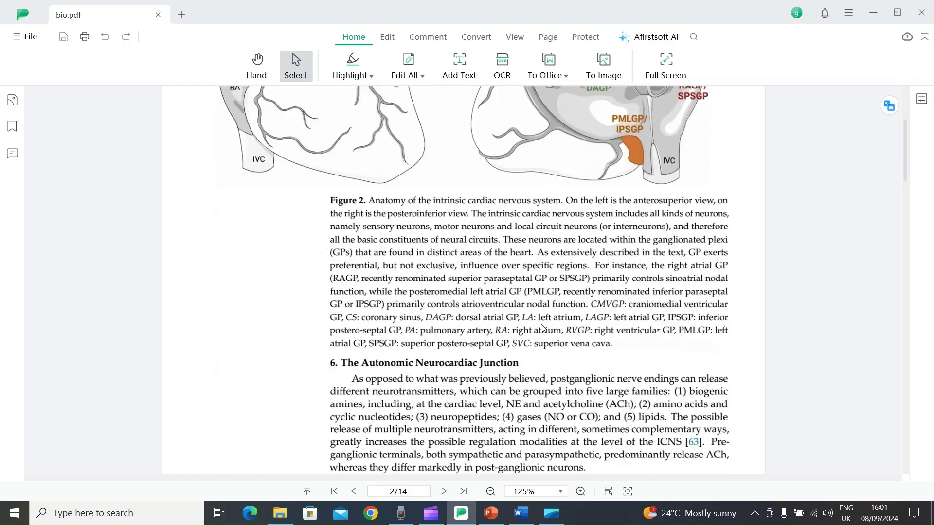
- Highlight the opening lines of the Figure 2 caption in yellow
{"action": "left_click", "coordinate": [424, 39]}
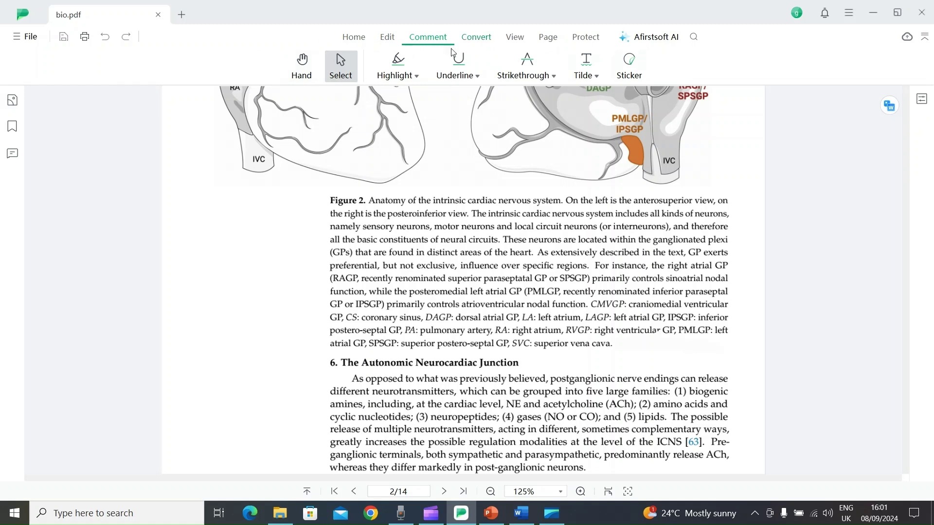
{"action": "left_click", "coordinate": [332, 74]}
{"action": "left_click", "coordinate": [402, 65]}
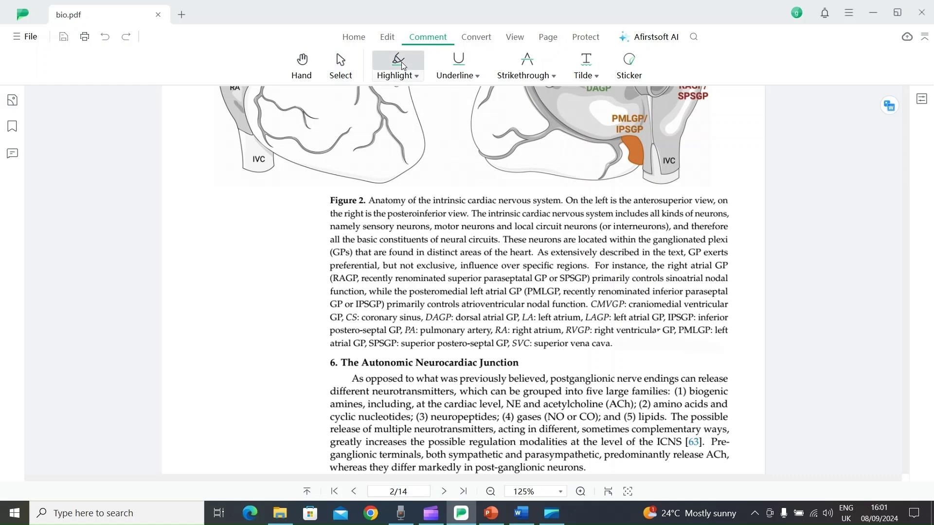
{"action": "left_click", "coordinate": [403, 70]}
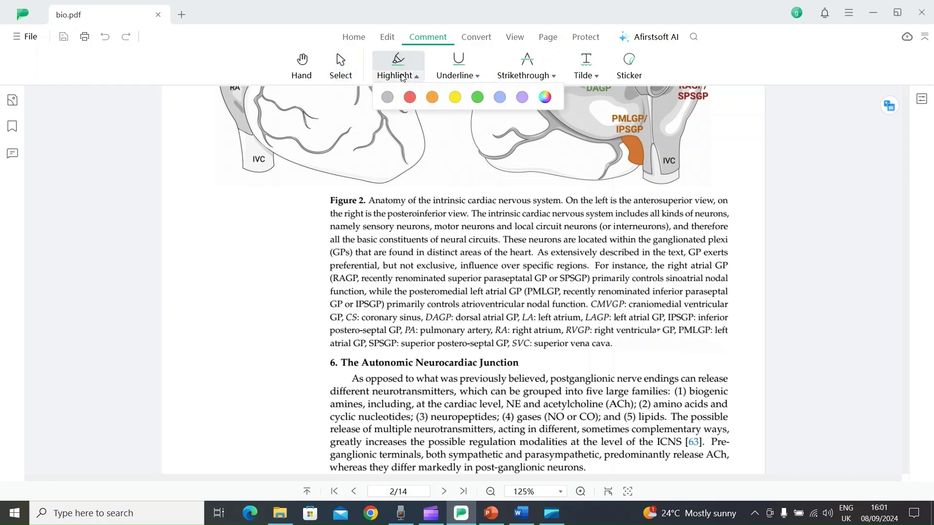
{"action": "left_click", "coordinate": [456, 99]}
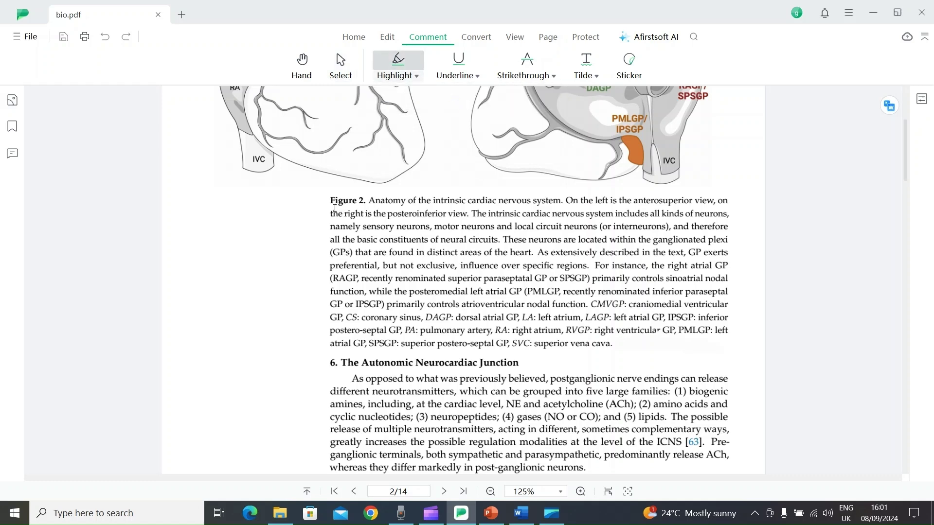
{"action": "left_click_drag", "start_coordinate": [343, 202], "coordinate": [503, 235]}
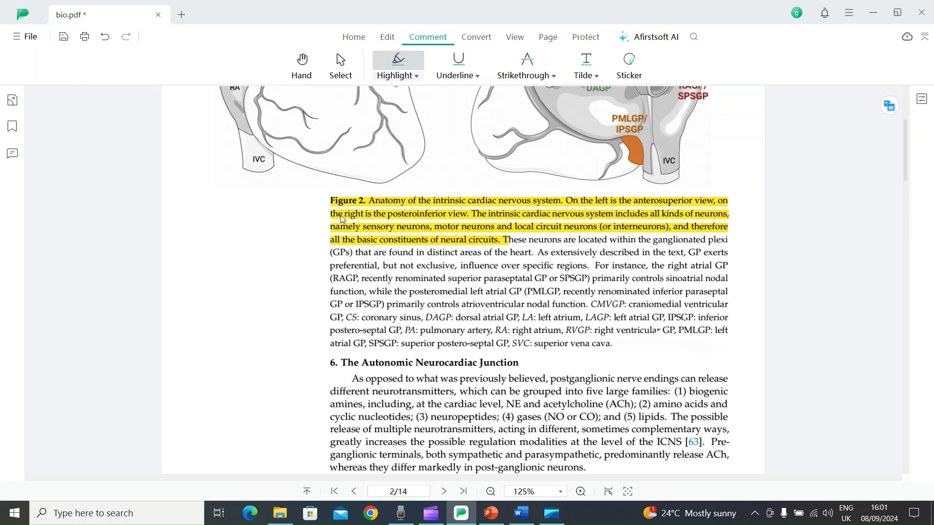
- Underline in green the lines from "preferential, but not exclusive" through "(PMLGP,"
{"action": "left_click", "coordinate": [467, 68]}
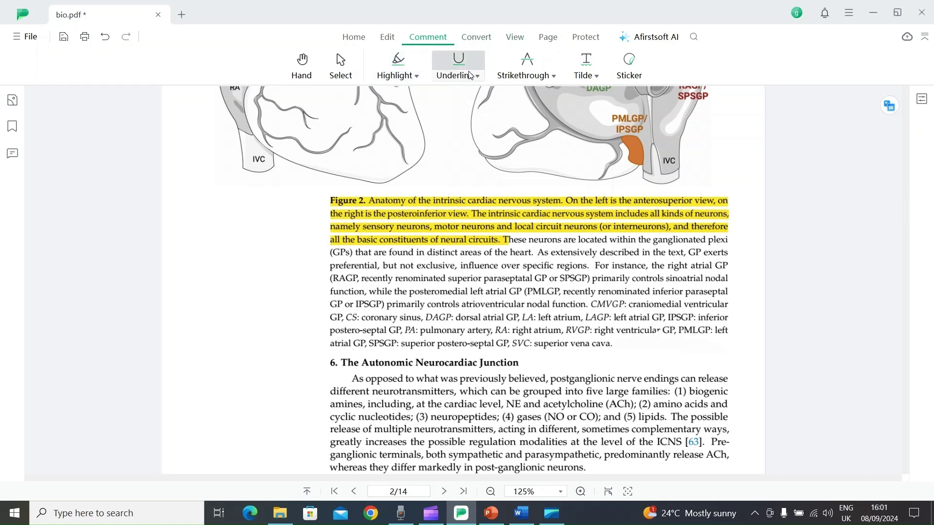
{"action": "left_click", "coordinate": [470, 77]}
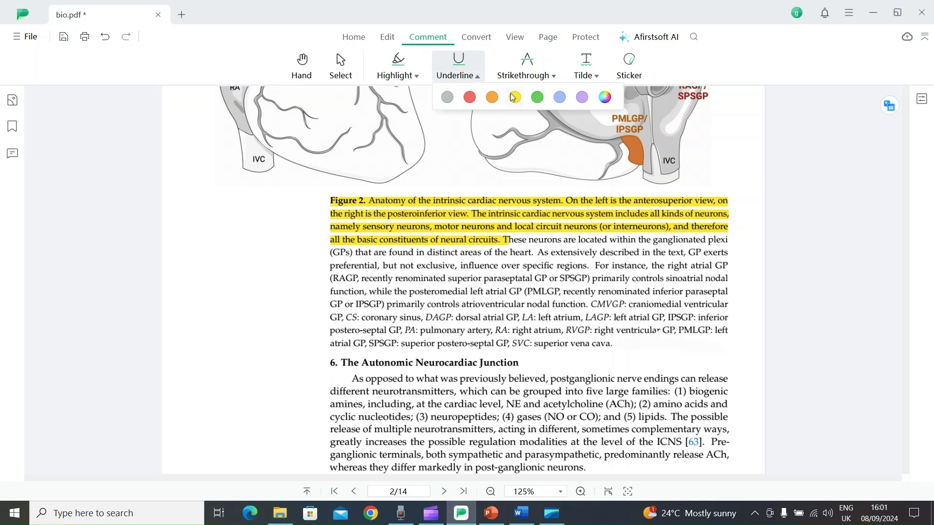
{"action": "left_click", "coordinate": [536, 97]}
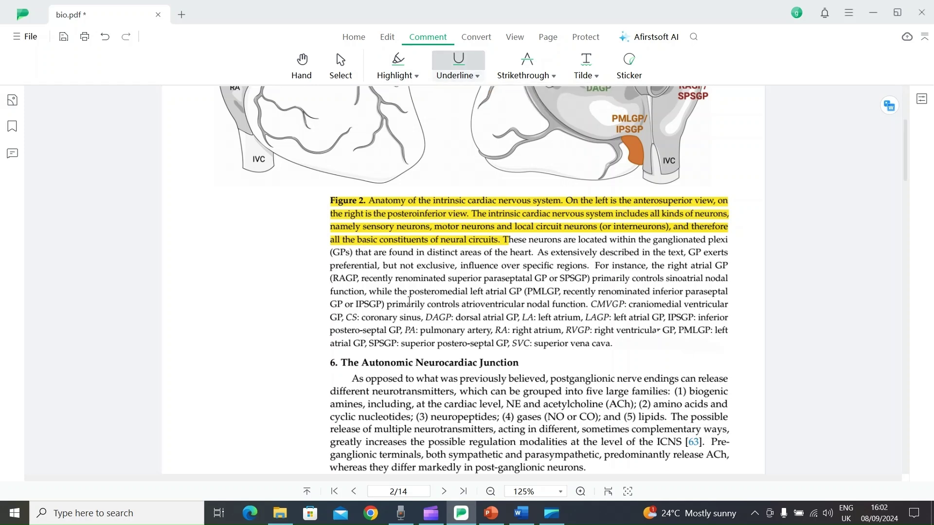
{"action": "mouse_move", "coordinate": [332, 267]}
{"action": "left_mouse_down"}
{"action": "mouse_move", "coordinate": [719, 282]}
{"action": "mouse_move", "coordinate": [561, 291]}
{"action": "left_mouse_up"}
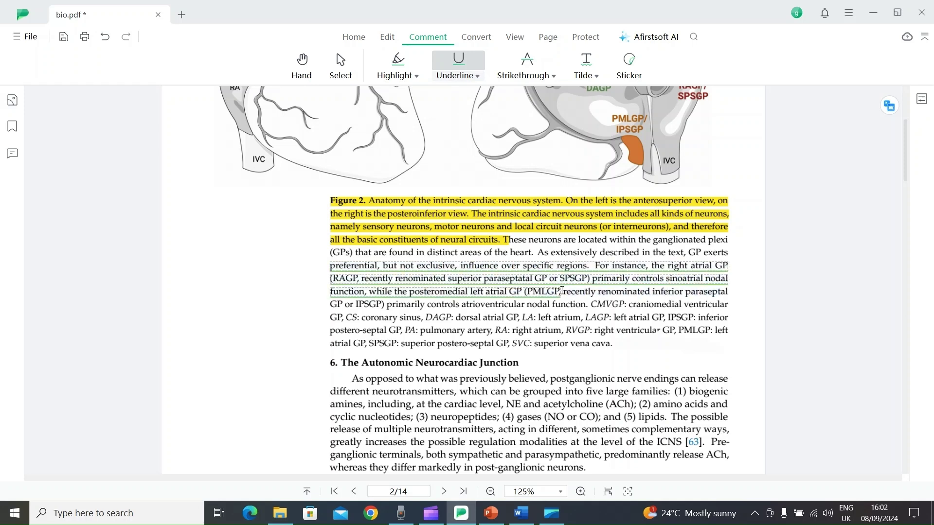
{"action": "left_click", "coordinate": [280, 266]}
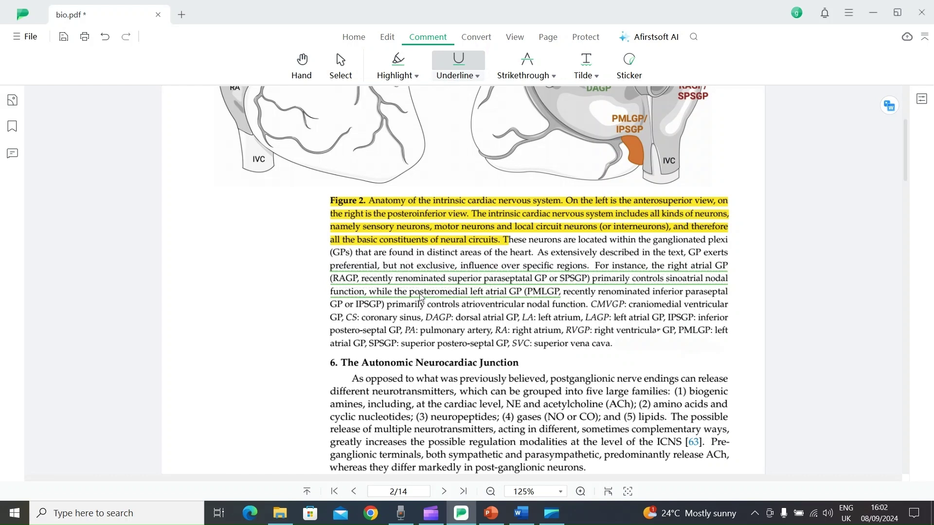